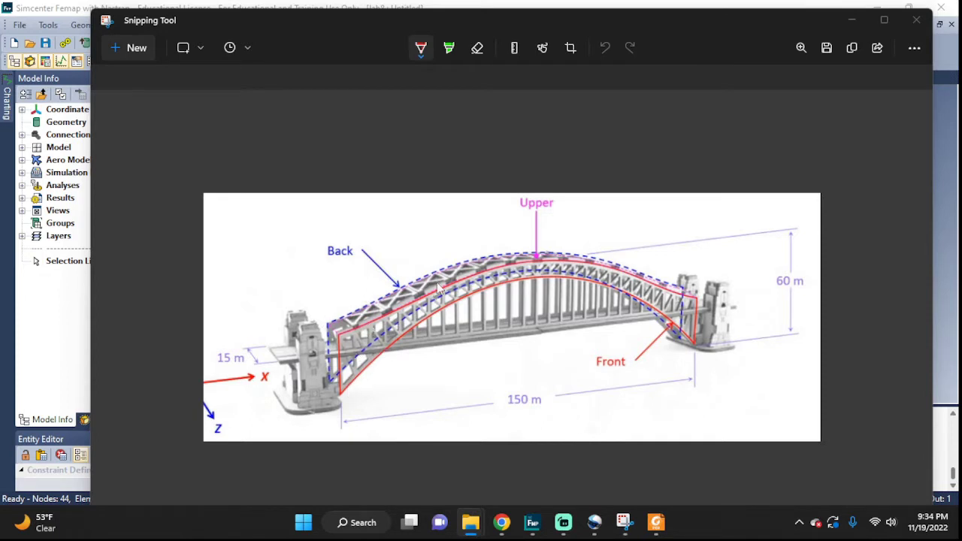
- Minimize the bridge reference image in Snipping Tool to reveal the Femap truss model
click(851, 21)
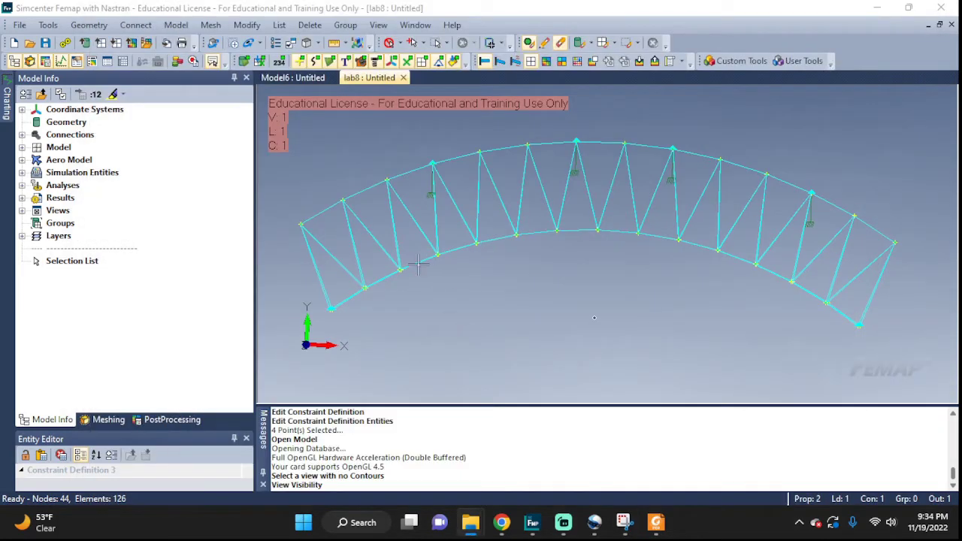
- Orbit, pan and zoom the arch truss to inspect one end's bracing close up
middle_drag(398, 267, 509, 279)
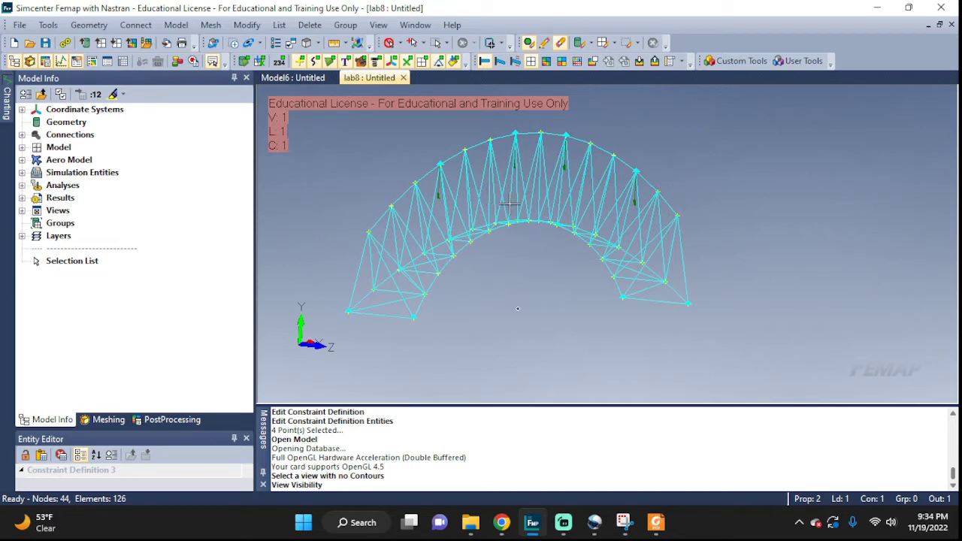
ctrl+middle_drag(513, 203, 582, 218)
scroll(584, 221, up, 4)
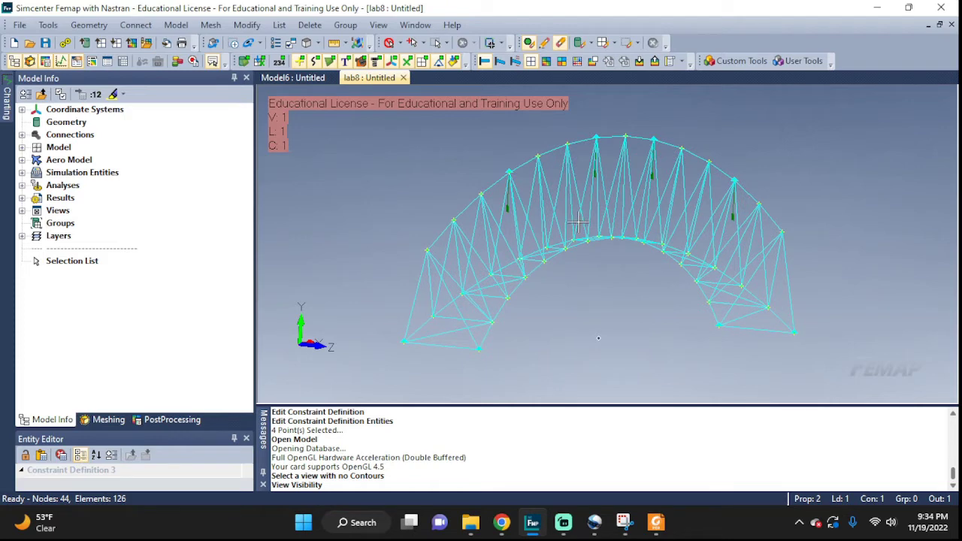
mouse_move(587, 248)
middle_down()
mouse_move(650, 262)
mouse_move(569, 252)
middle_up()
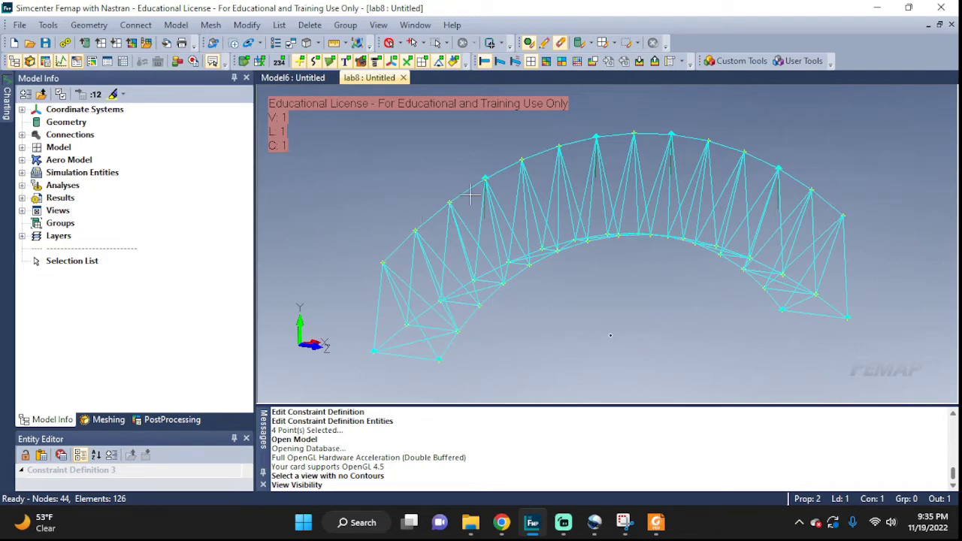
middle_drag(670, 289, 508, 372)
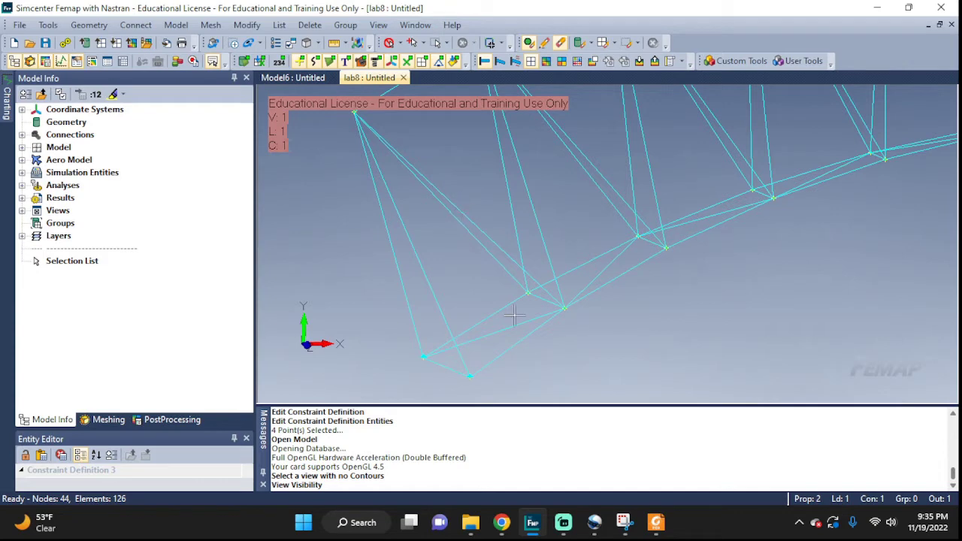
middle_drag(671, 324, 725, 337)
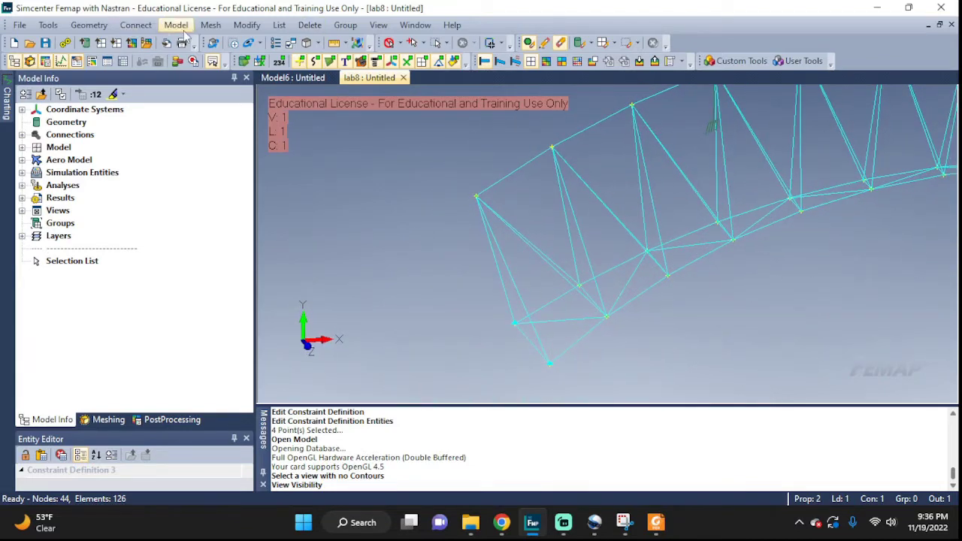
- Browse the Connect and Model menus, then open and cancel a new material definition
click(136, 25)
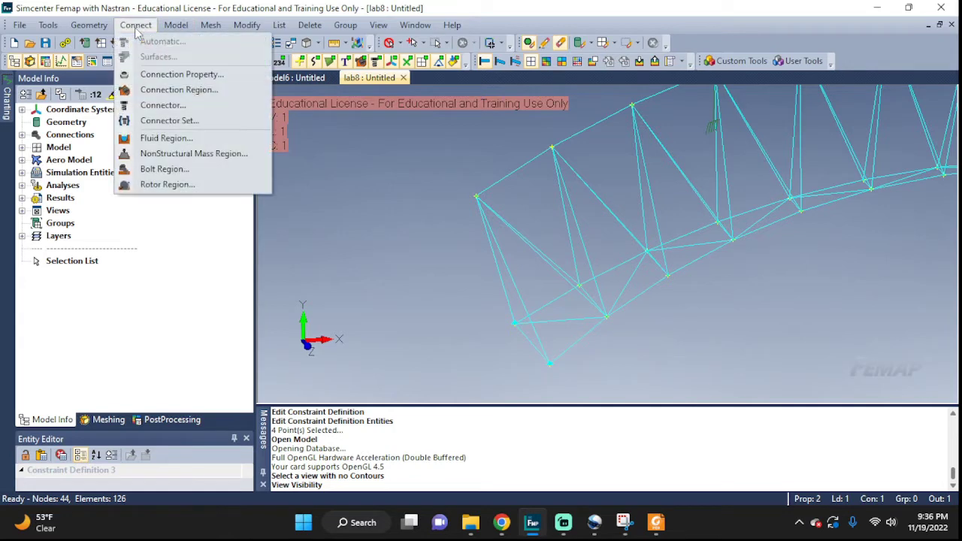
mouse_move(116, 59)
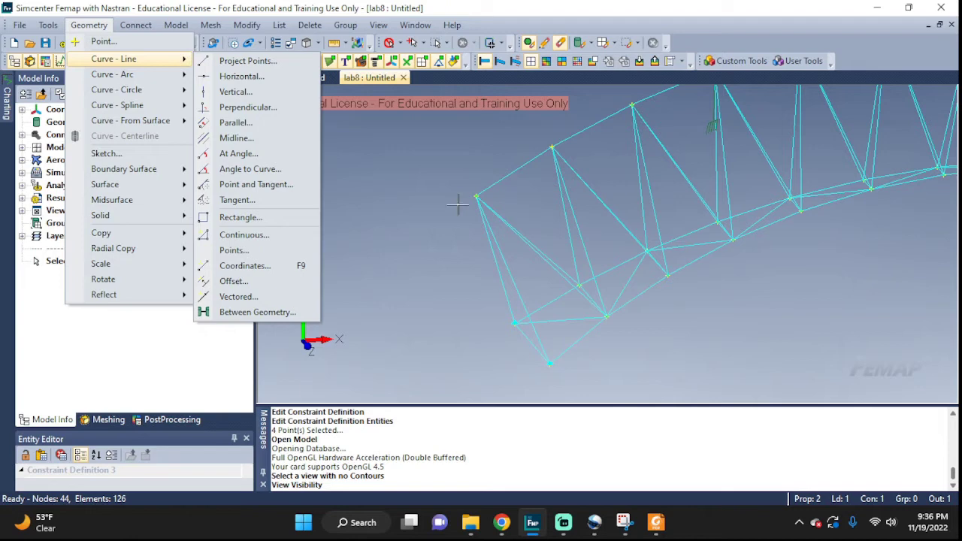
click(172, 27)
click(173, 27)
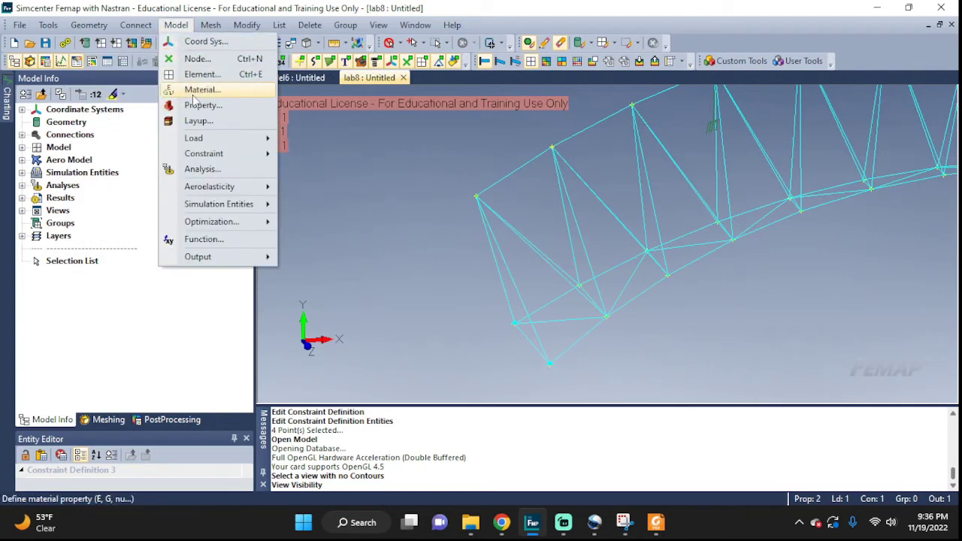
click(197, 90)
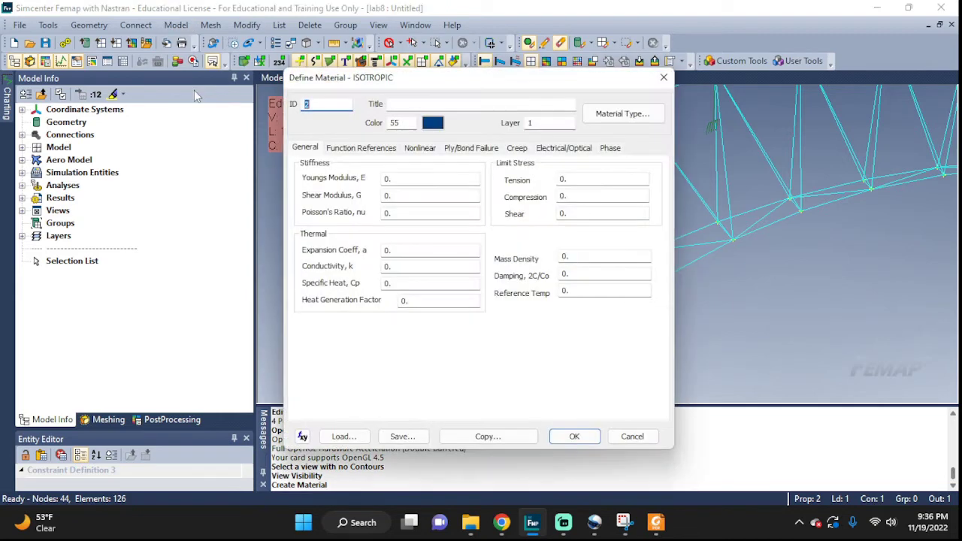
click(632, 438)
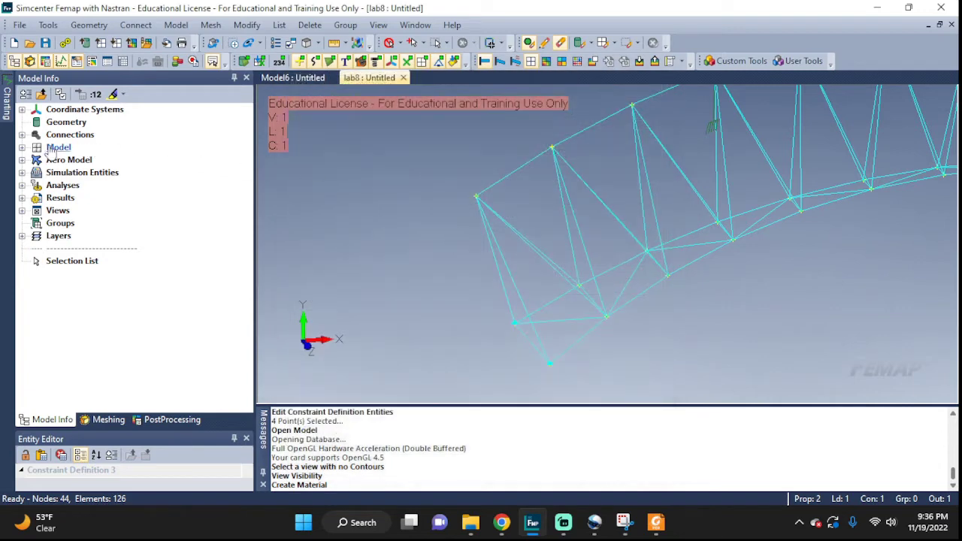
- Review material My AL in the model tree: E 7.E+10, Poisson's ratio 0.33
click(22, 148)
click(35, 173)
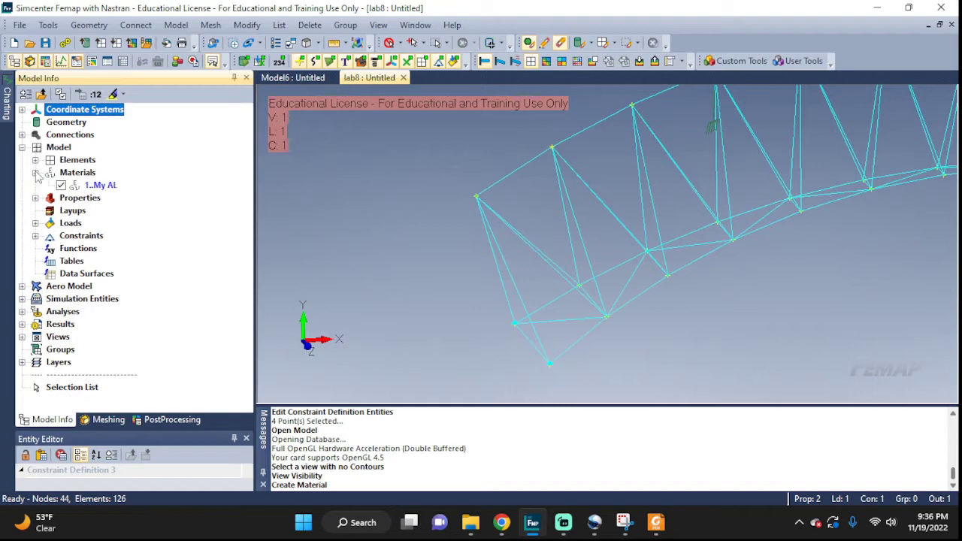
right_click(103, 187)
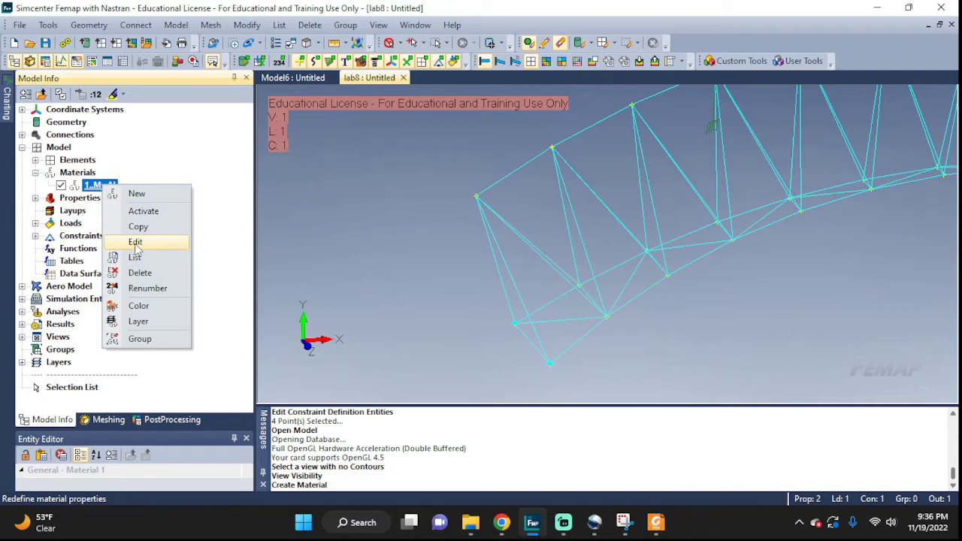
click(135, 242)
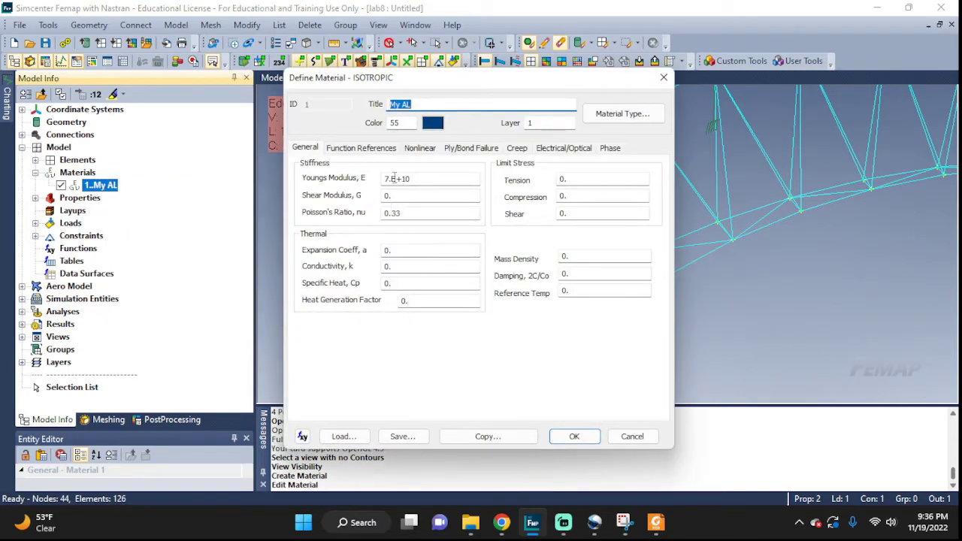
click(575, 438)
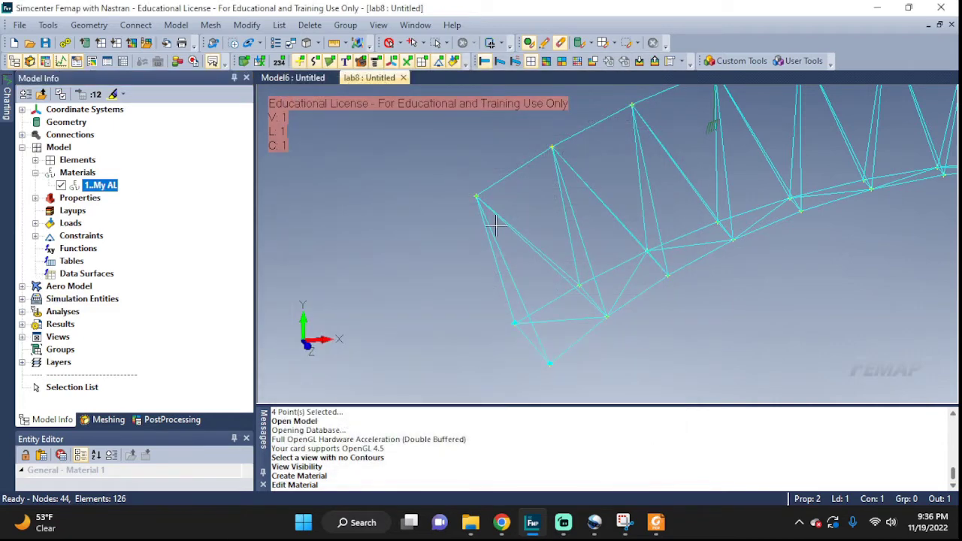
- Review property Rod1 (area 0.1, My AL) and close it unchanged
click(176, 25)
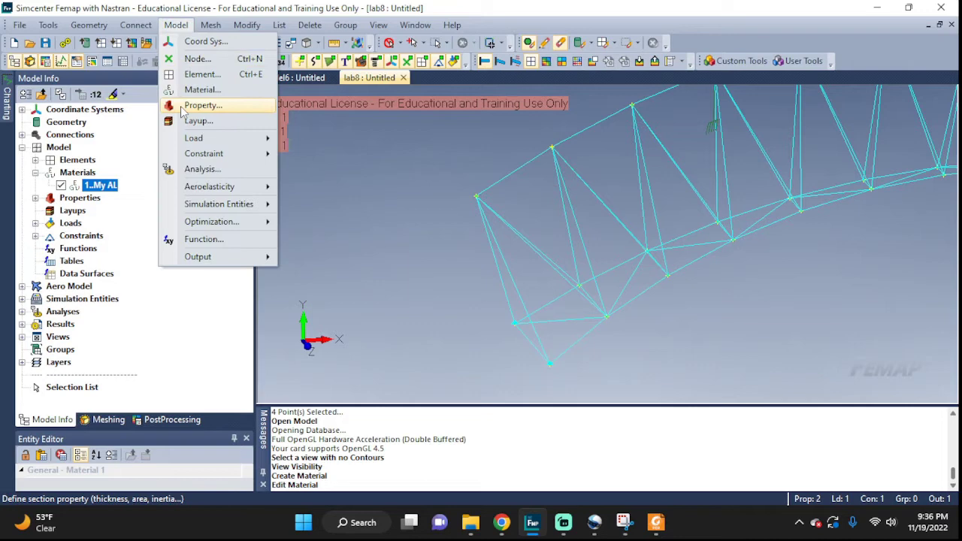
click(35, 198)
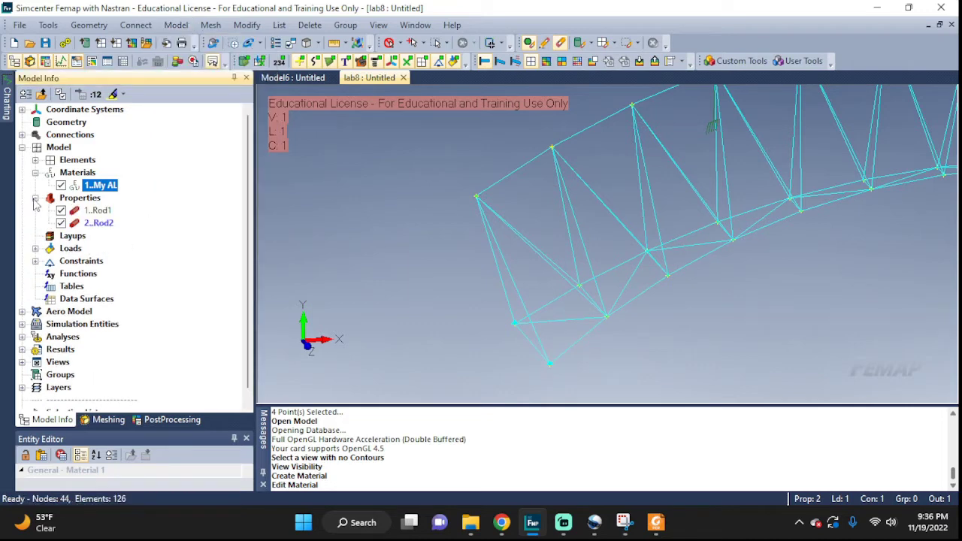
right_click(104, 213)
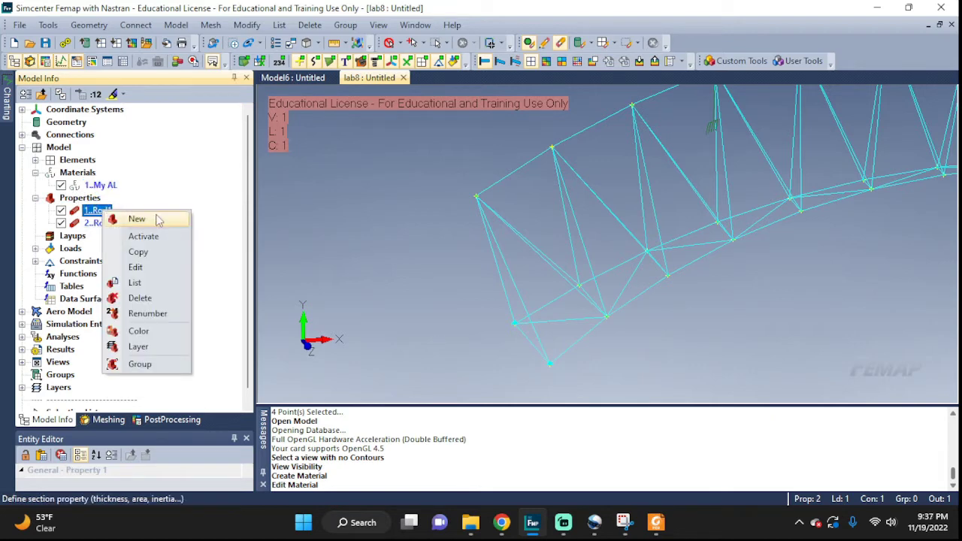
click(149, 267)
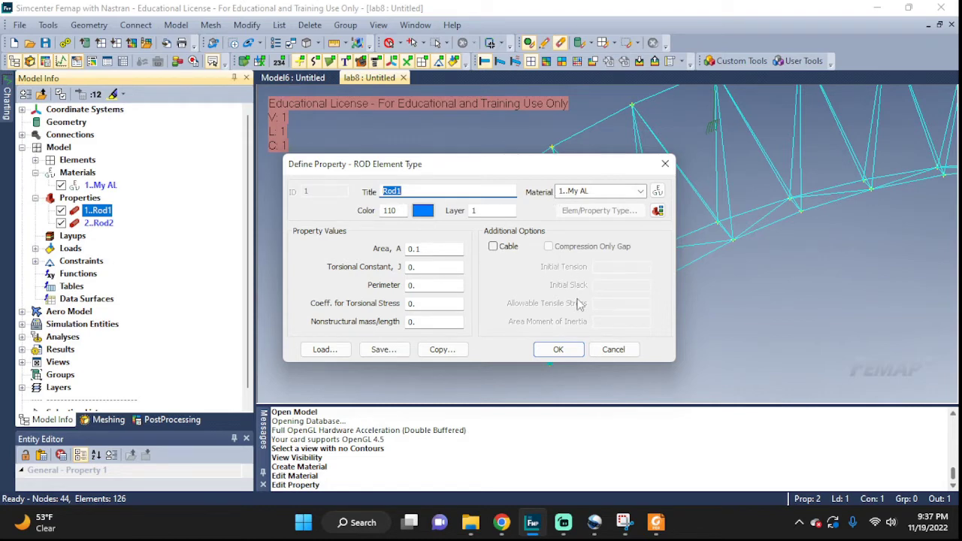
click(613, 349)
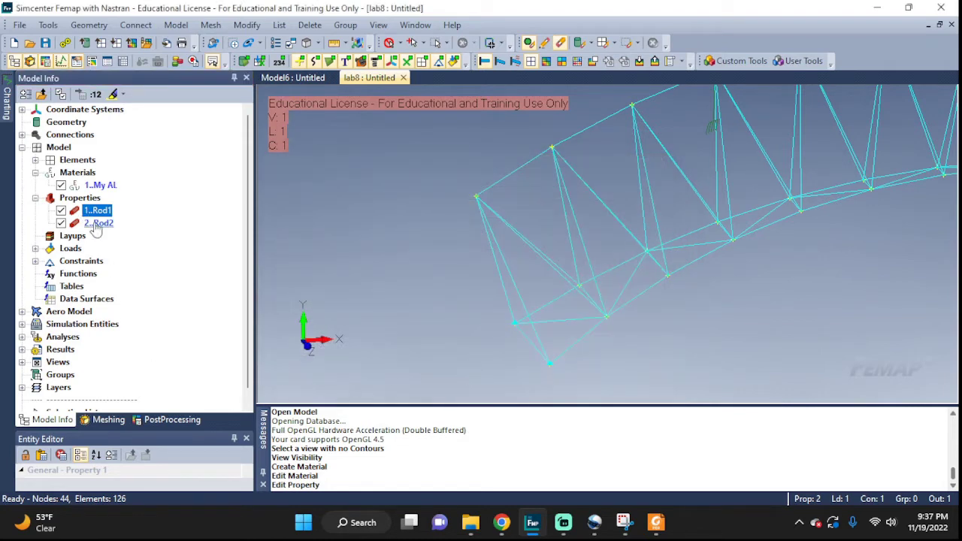
- Review property Rod2 (ROD, My AL, area 0.2) and zoom out to show the whole arch
right_click(95, 224)
click(133, 279)
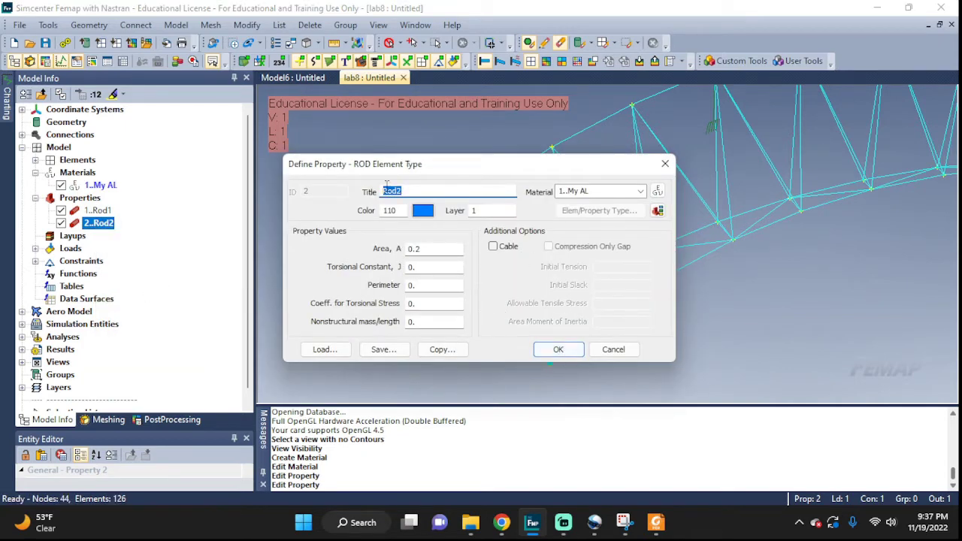
click(574, 349)
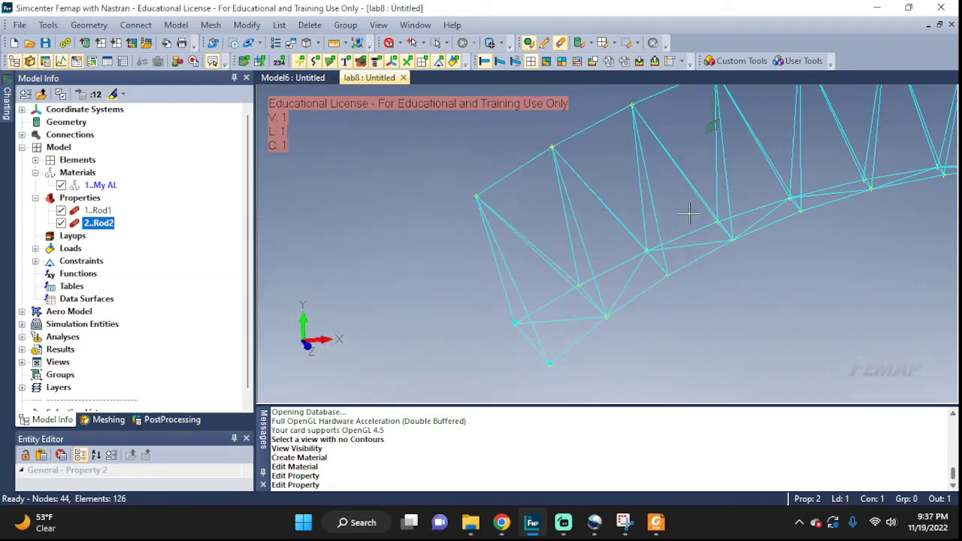
scroll(690, 214, down, 2)
scroll(690, 214, down, 2)
ctrl+middle_drag(690, 214, 623, 249)
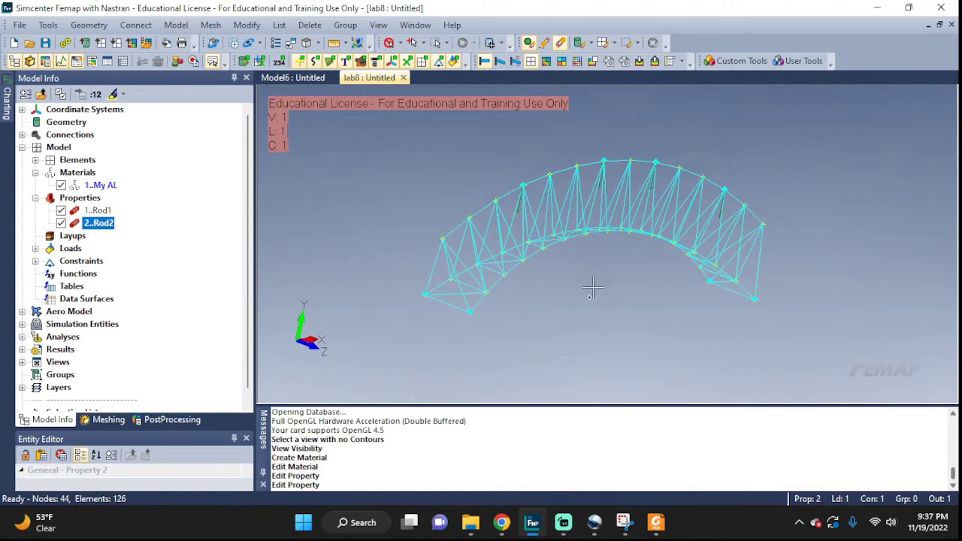
- Review the Left base constraint in set Base as Pinned – No Translation, leaving it unchanged
click(177, 26)
mouse_move(203, 154)
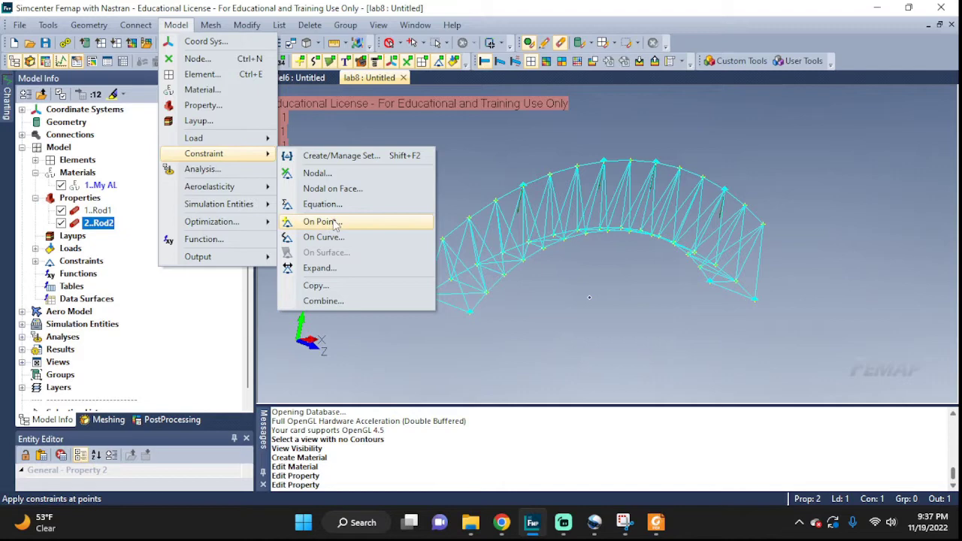
click(35, 262)
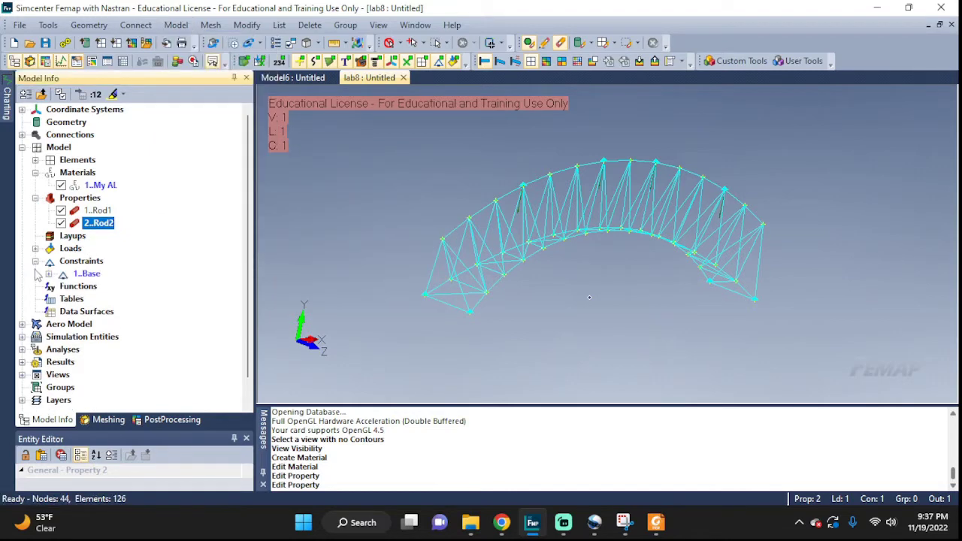
click(49, 274)
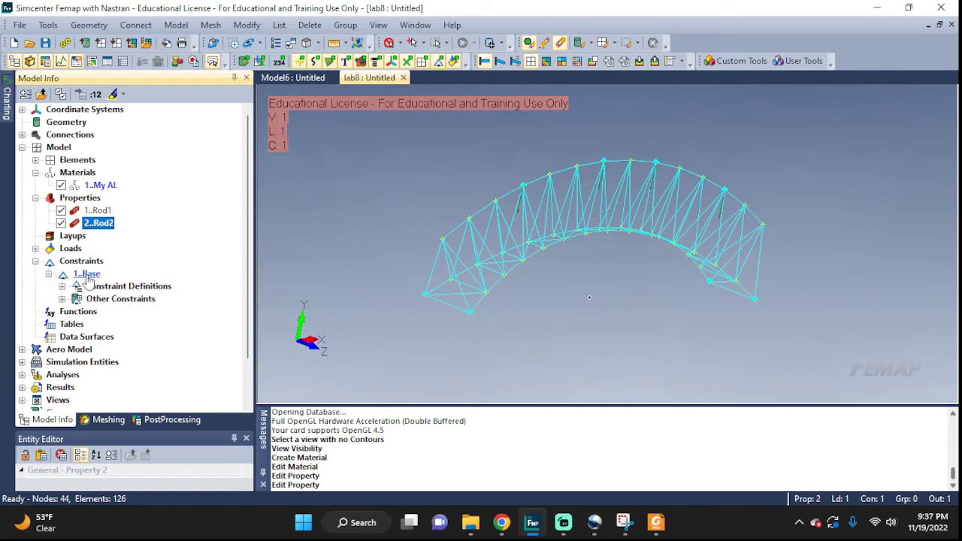
click(62, 287)
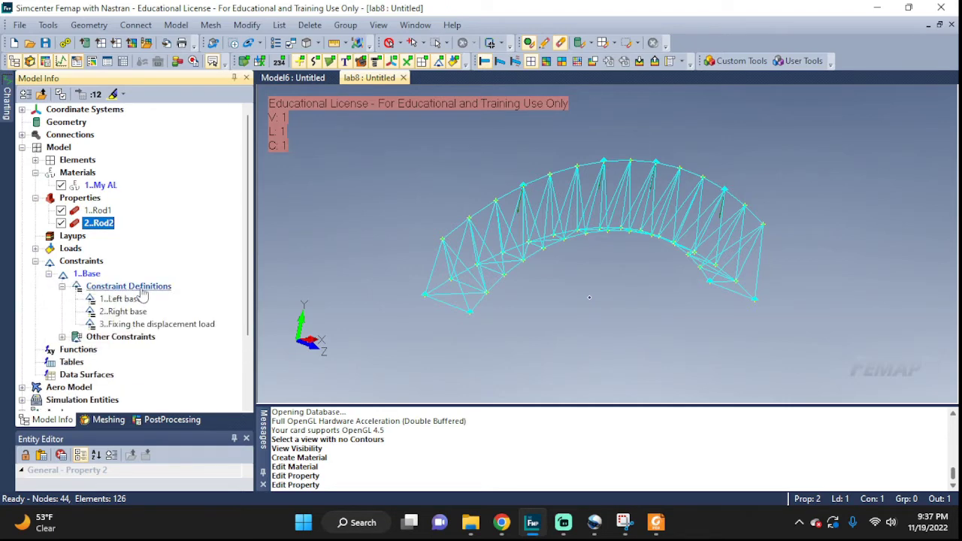
right_click(112, 300)
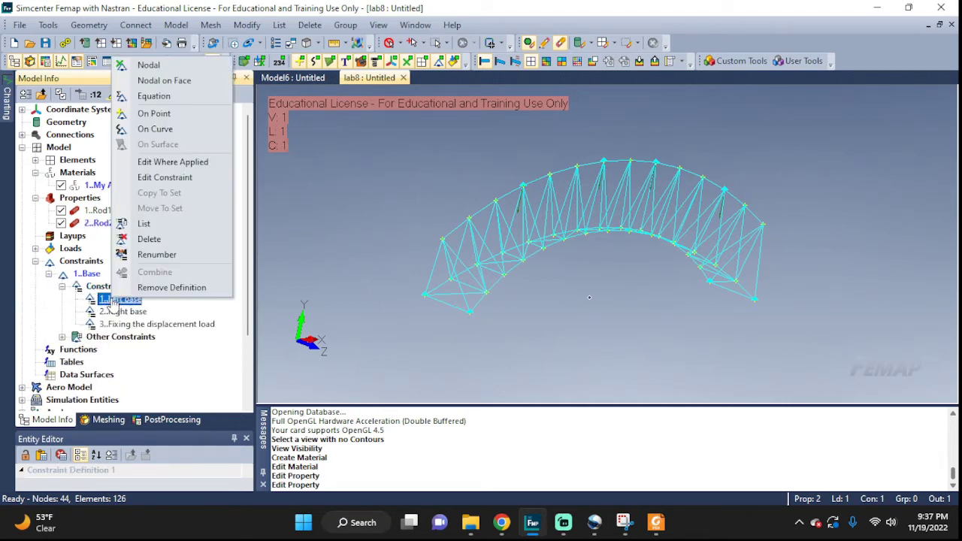
click(157, 179)
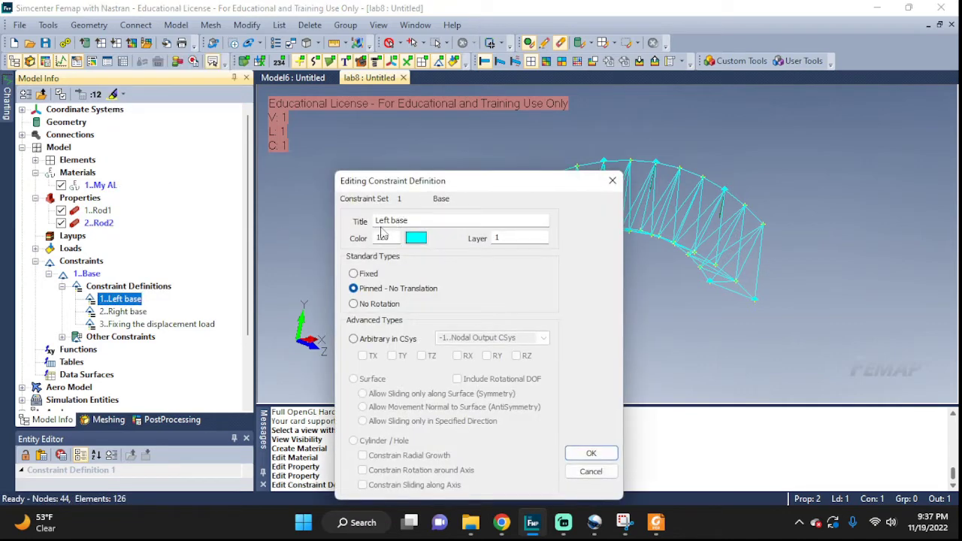
drag(456, 184, 253, 108)
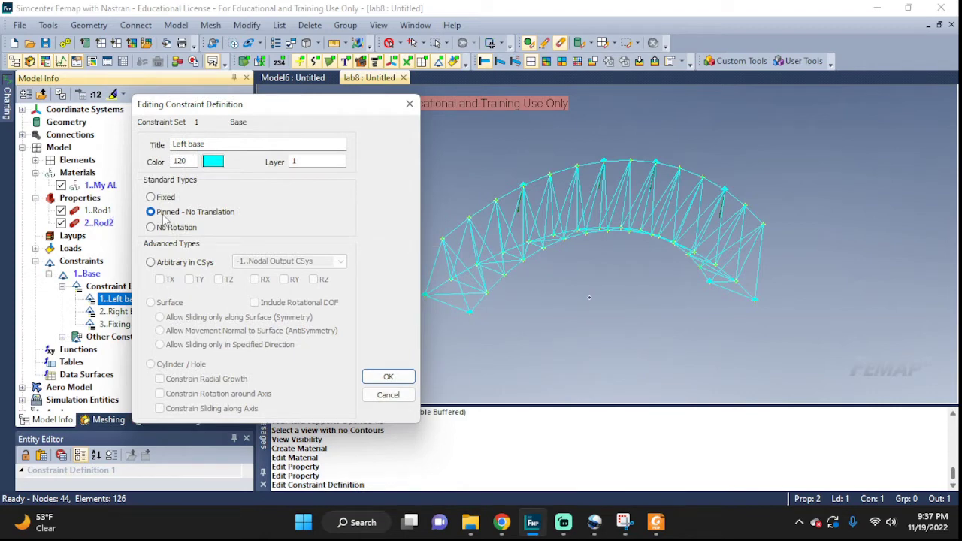
click(388, 394)
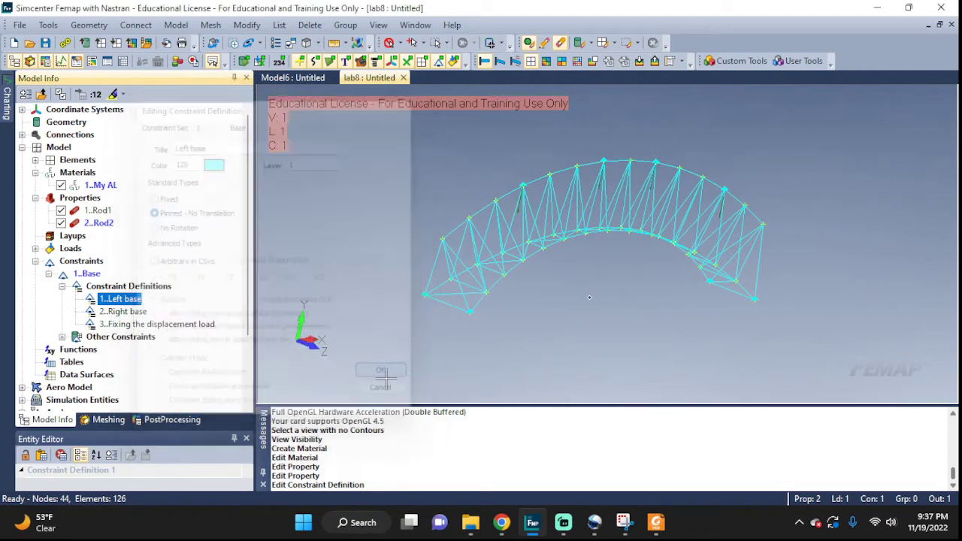
- Check that Left base is applied to points 86 and 131
right_click(118, 299)
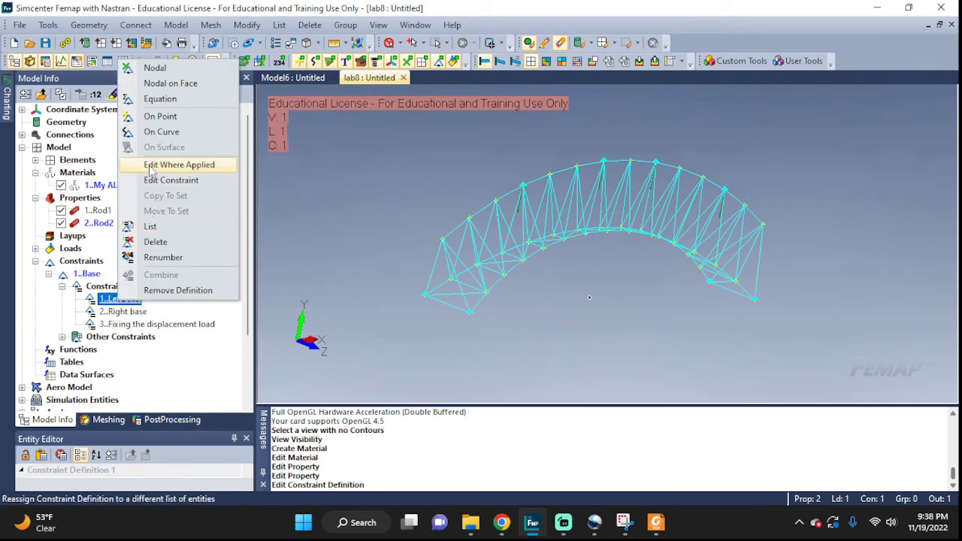
click(181, 165)
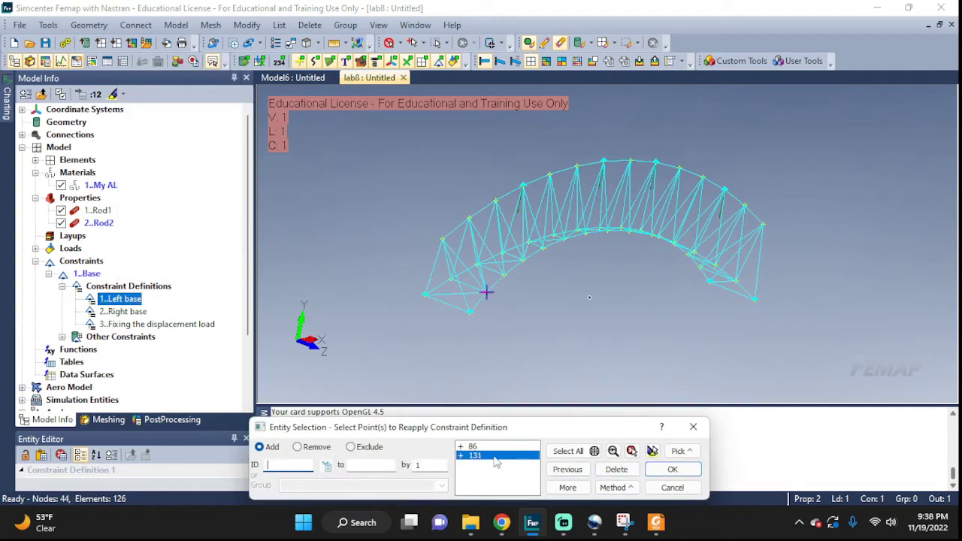
click(651, 451)
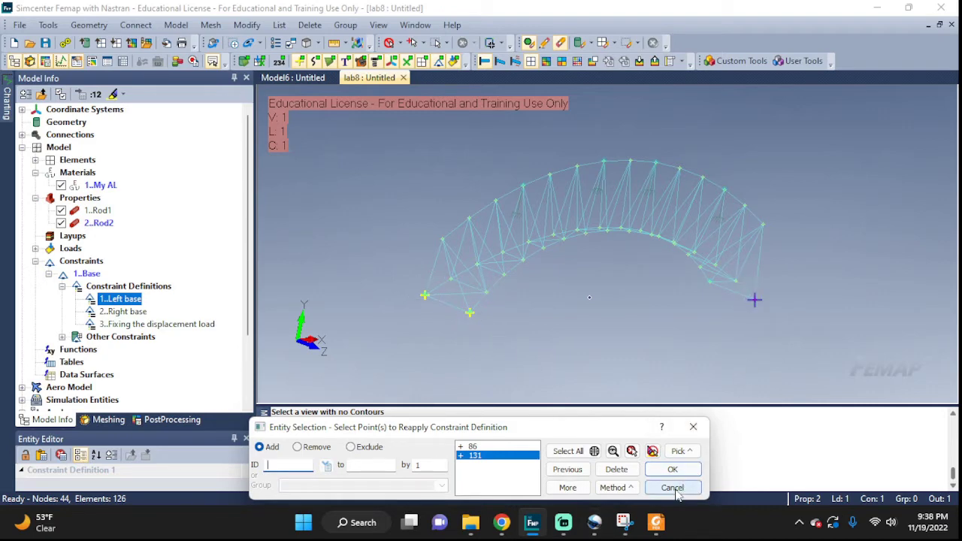
click(673, 487)
- Check that Right base is applied to points 87 and 132
click(120, 311)
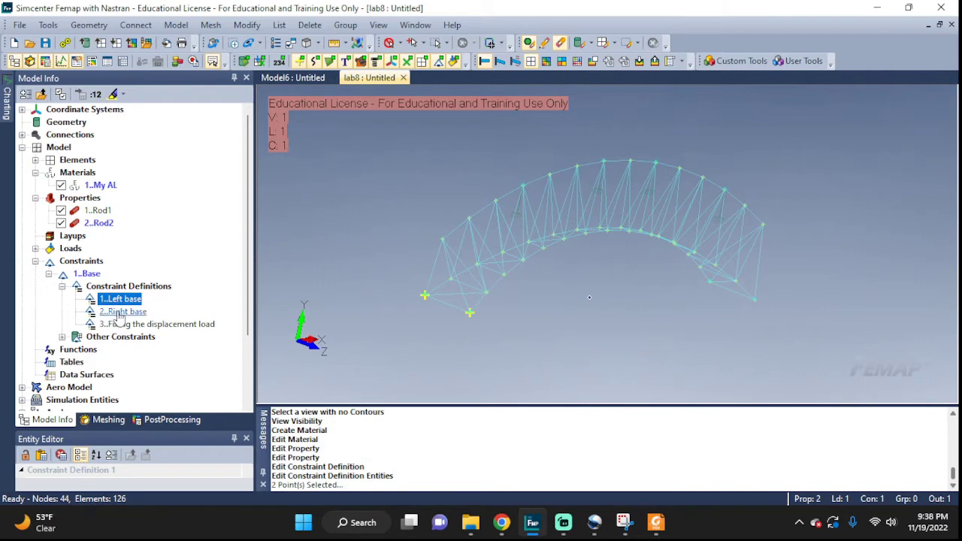
right_click(120, 313)
click(174, 175)
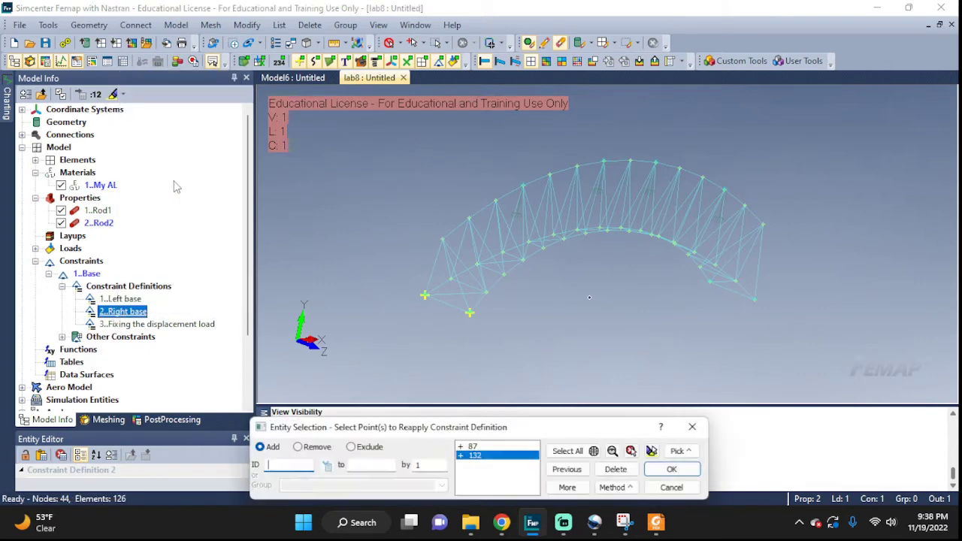
click(652, 451)
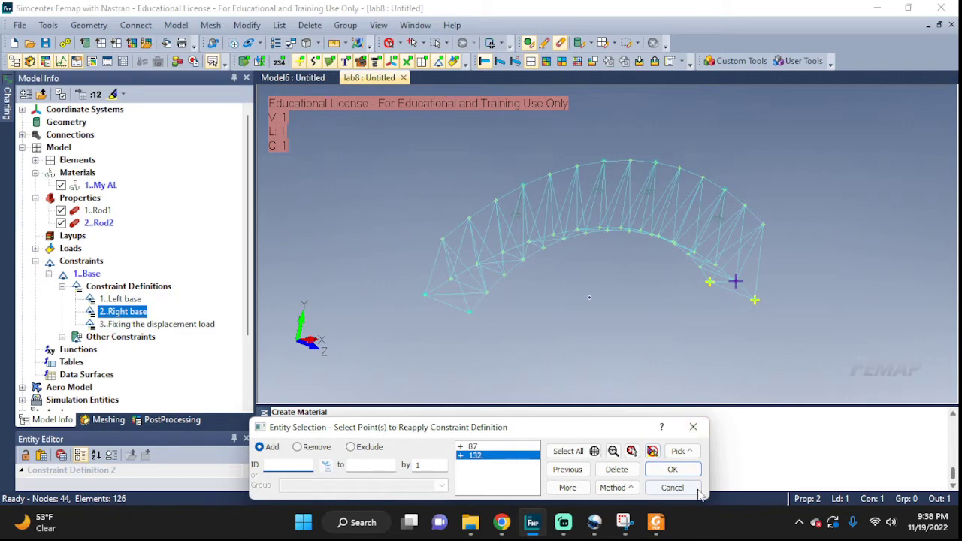
click(672, 469)
- Review the Right base definition as Arbitrary in CSys fixing TY and TZ
right_click(122, 311)
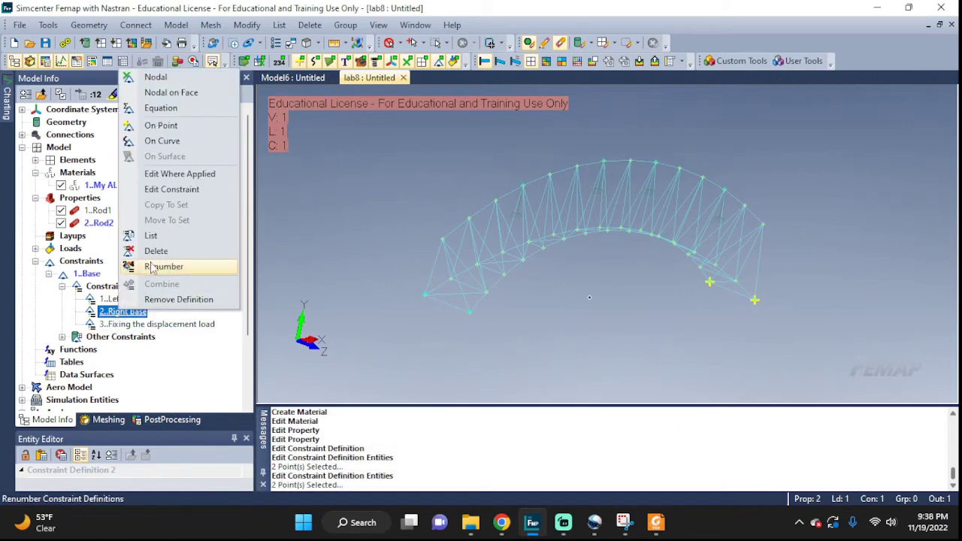
click(163, 195)
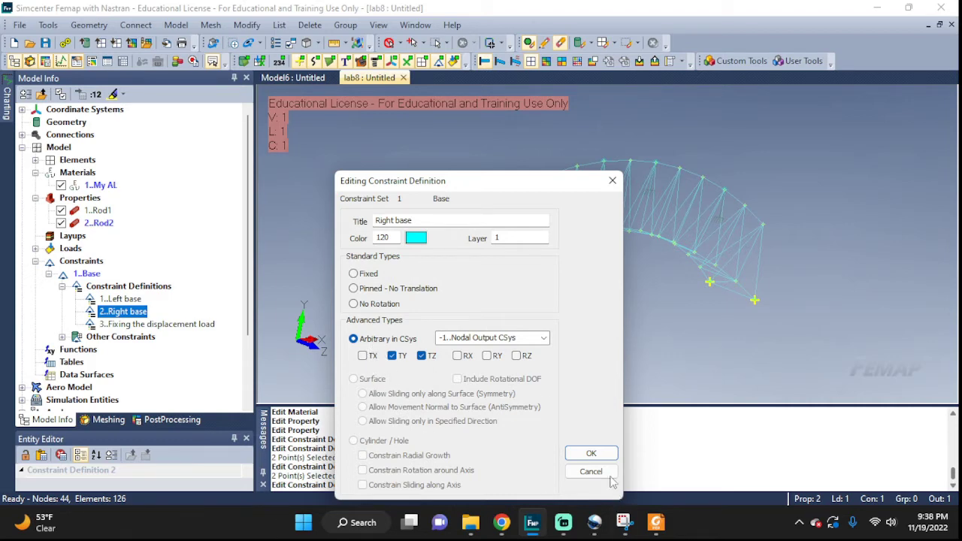
click(590, 453)
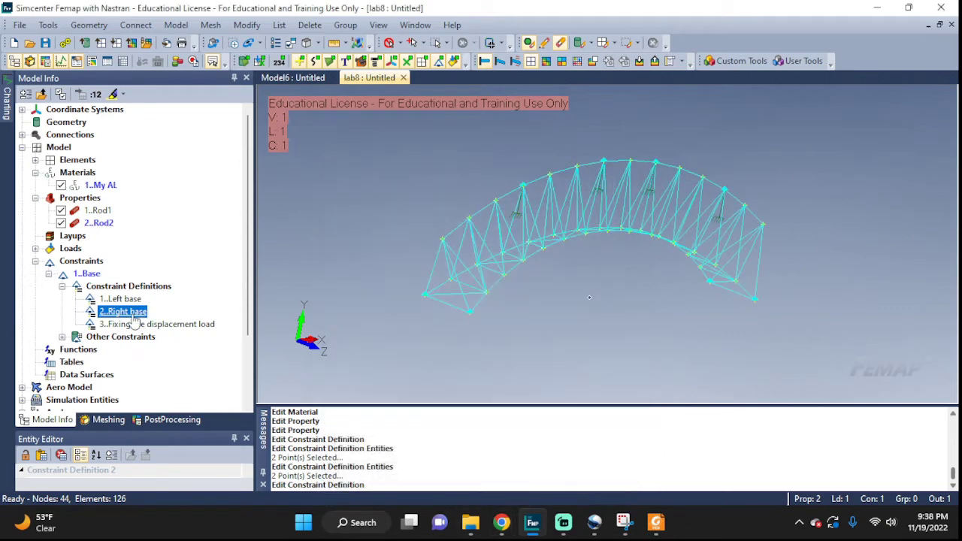
click(117, 326)
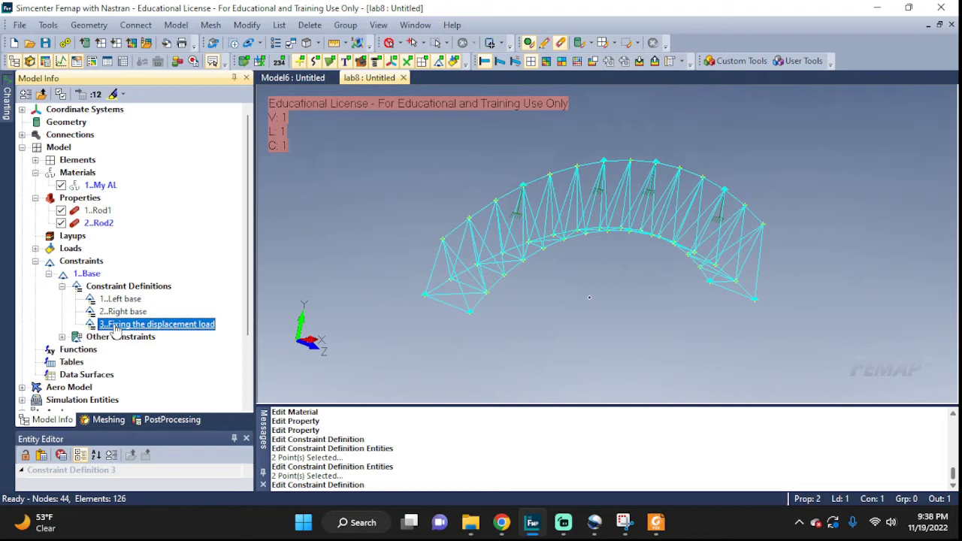
scroll(526, 208, up, 5)
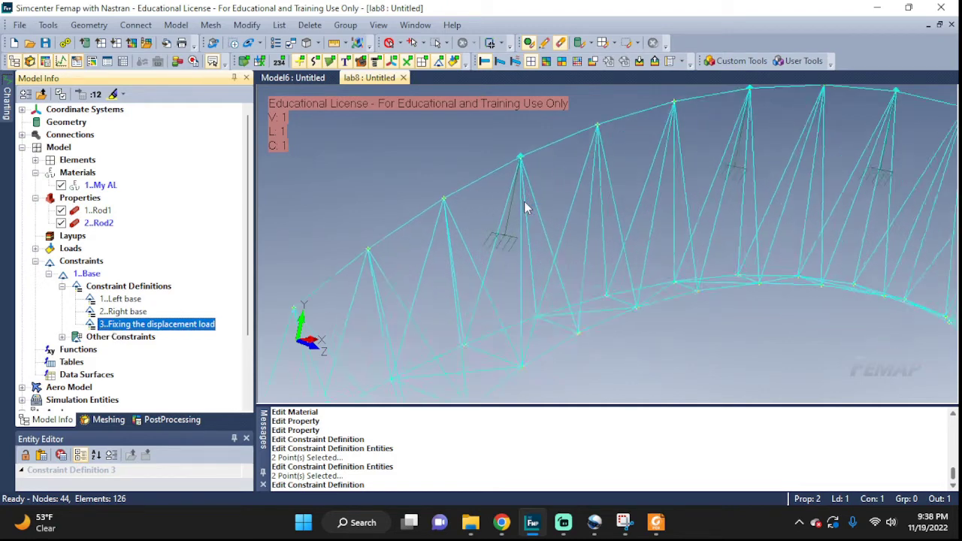
scroll(525, 208, up, 3)
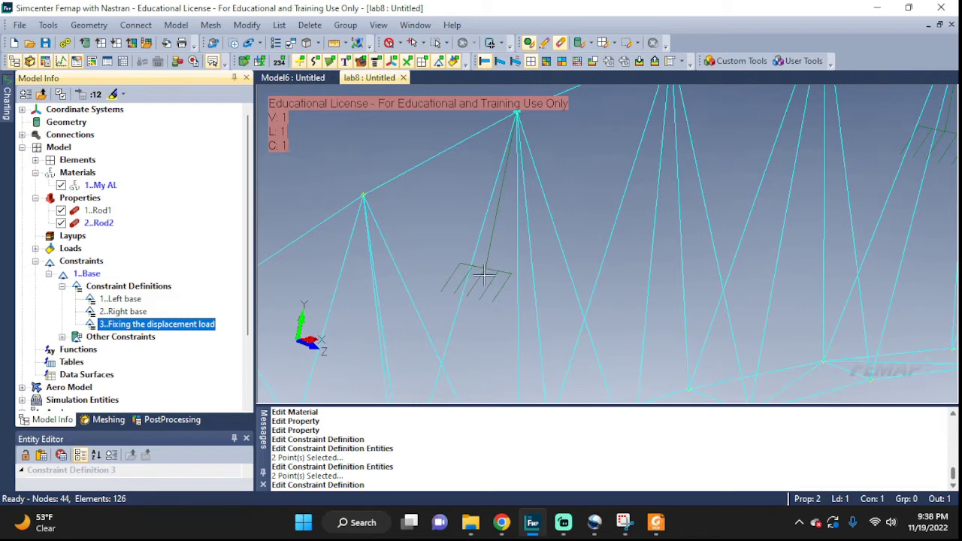
scroll(483, 278, down, 5)
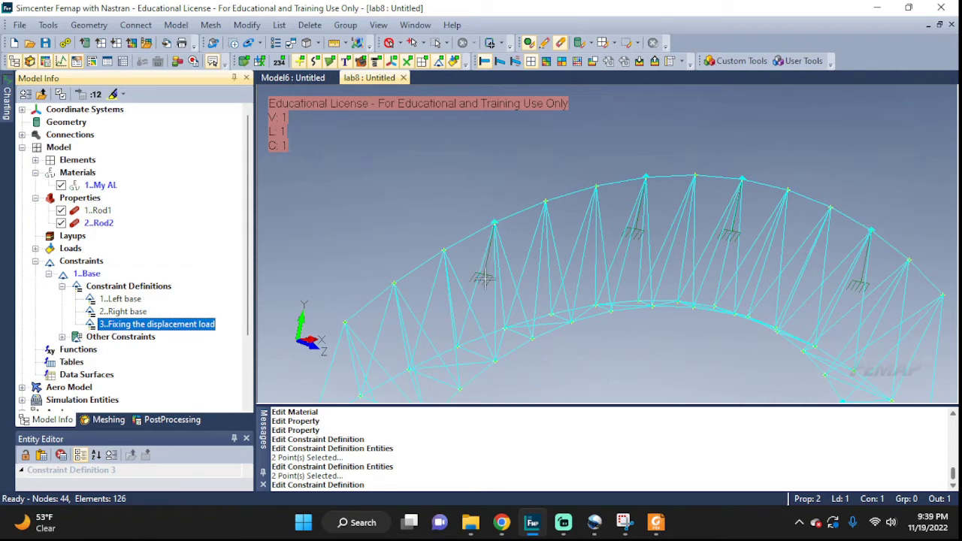
scroll(484, 279, down, 3)
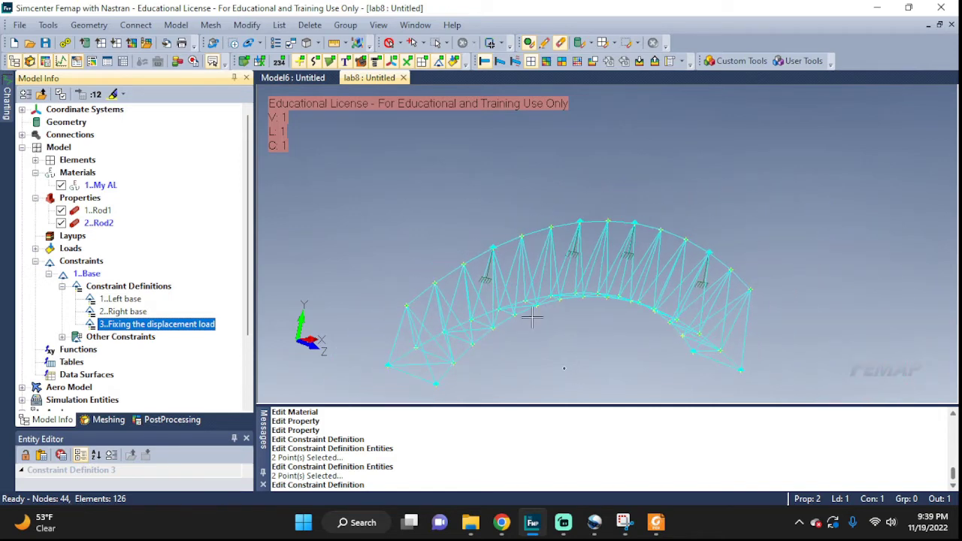
- Leave point and curve labels off and hide geometry so only white truss elements show
key(ctrl+q)
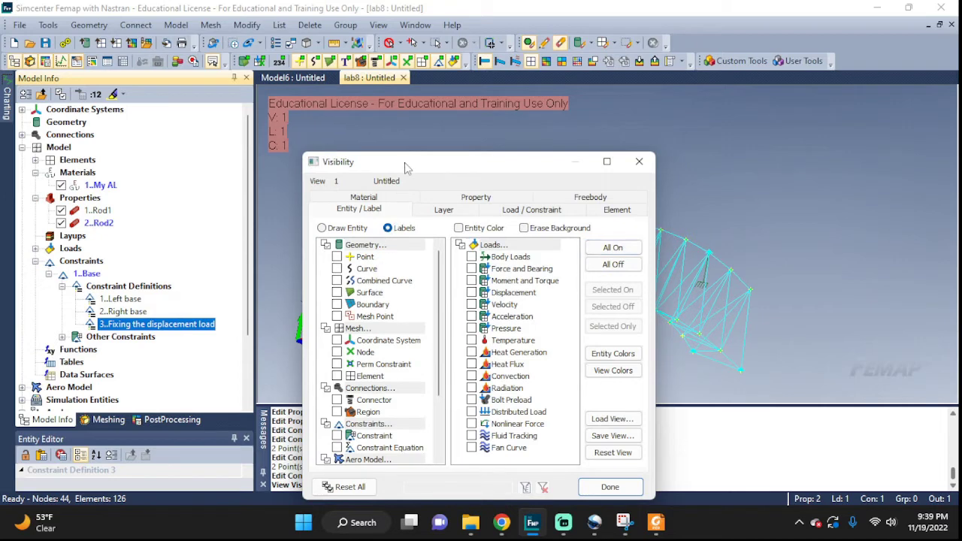
drag(408, 164, 118, 97)
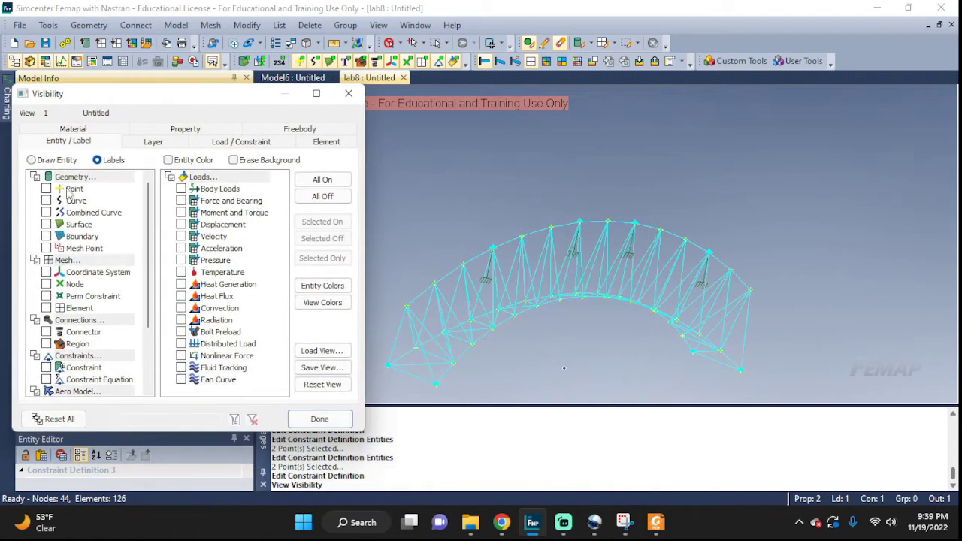
click(46, 189)
click(46, 201)
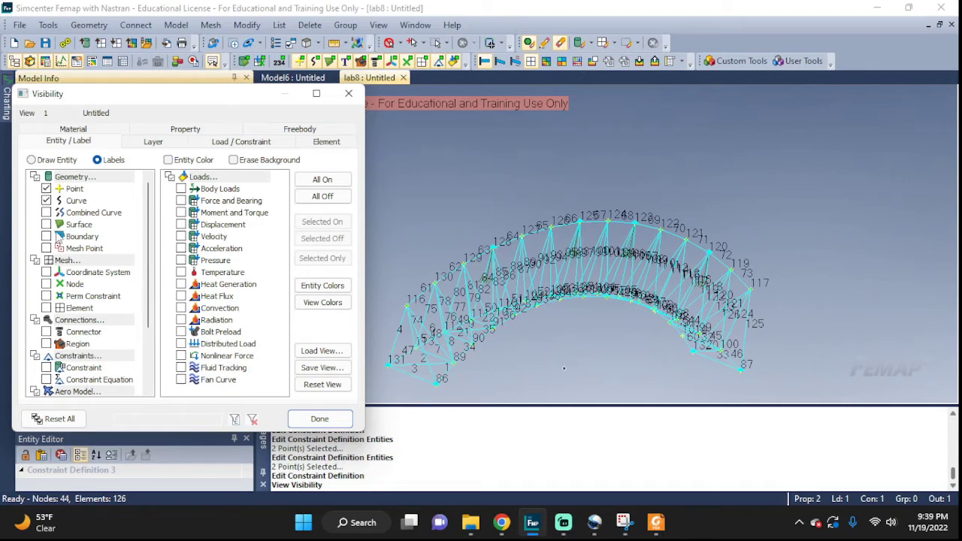
click(46, 200)
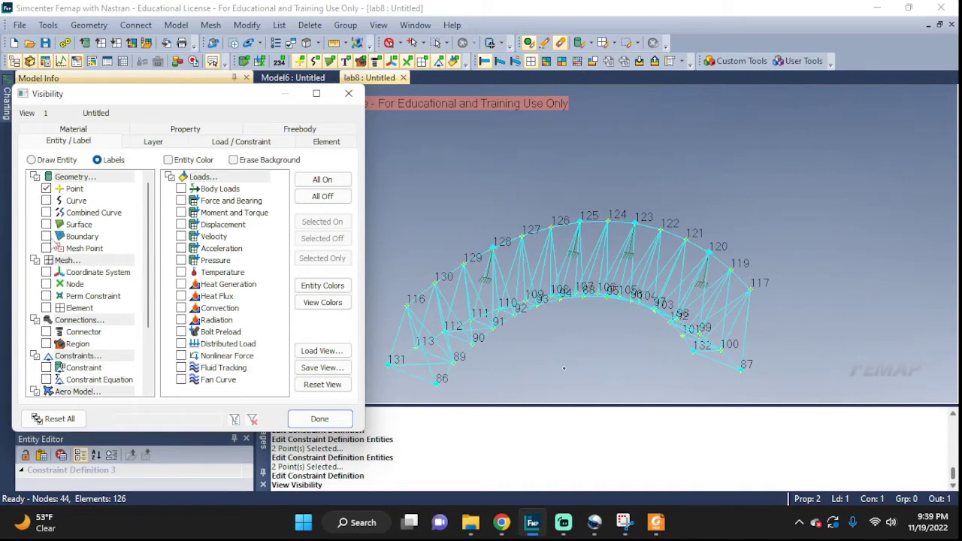
click(46, 189)
click(46, 200)
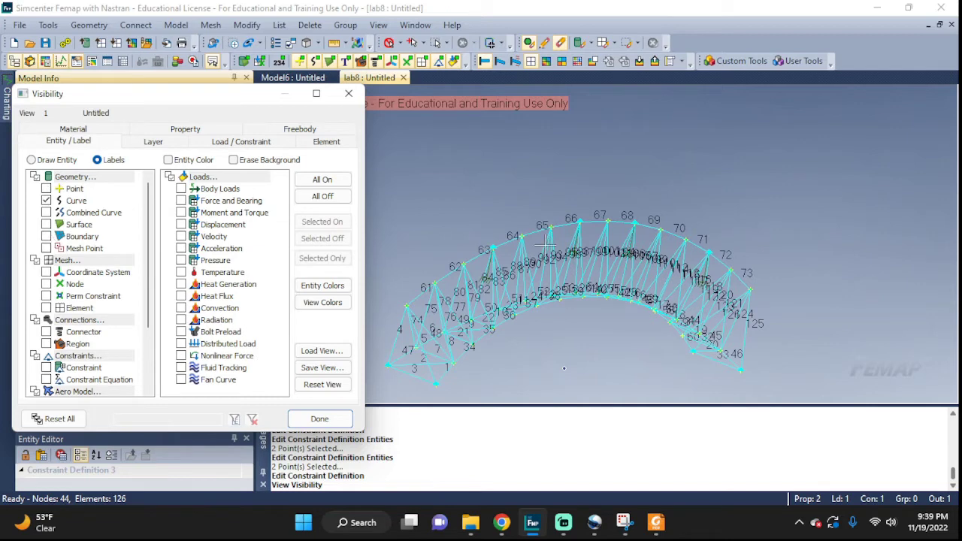
click(46, 201)
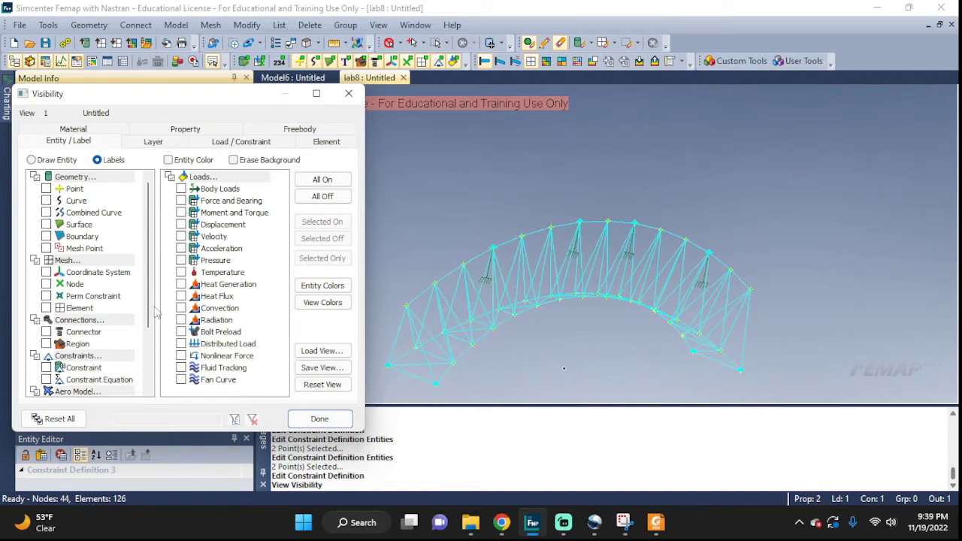
click(316, 424)
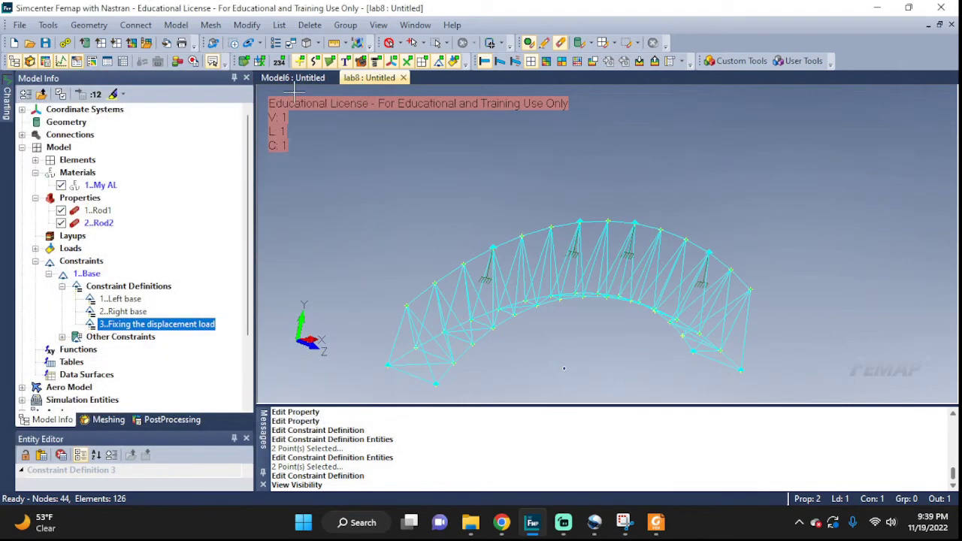
click(244, 60)
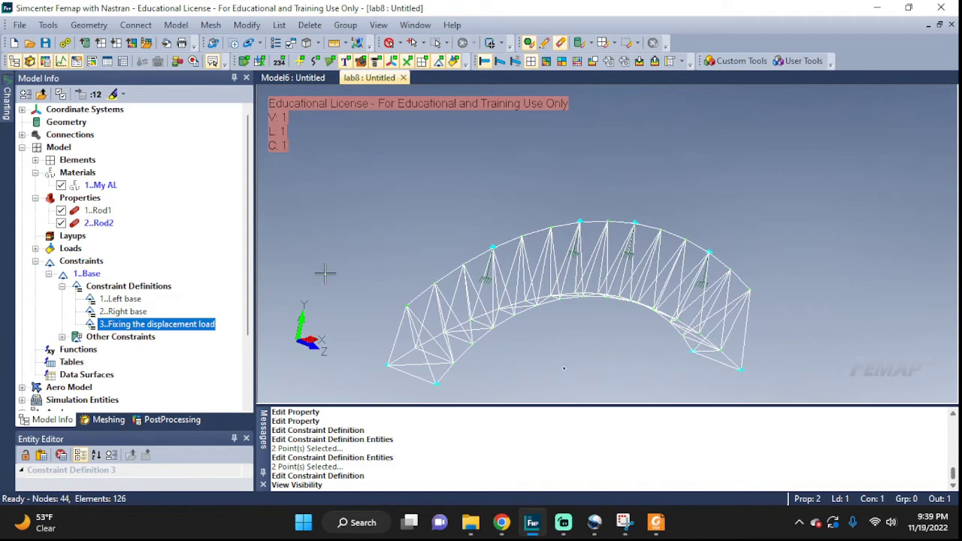
- Switch on element number labels for the truss, leaving node labels off
key(ctrl+q)
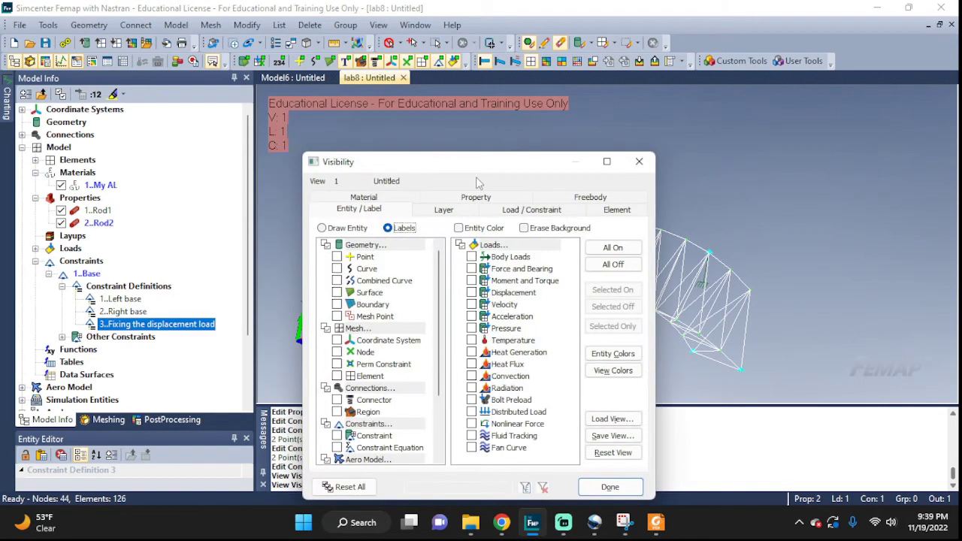
drag(476, 165, 282, 81)
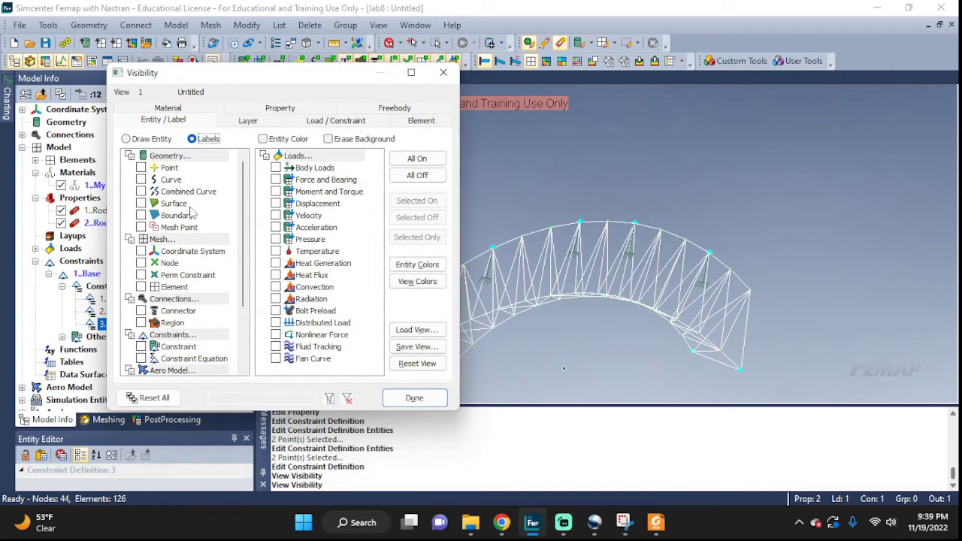
click(141, 262)
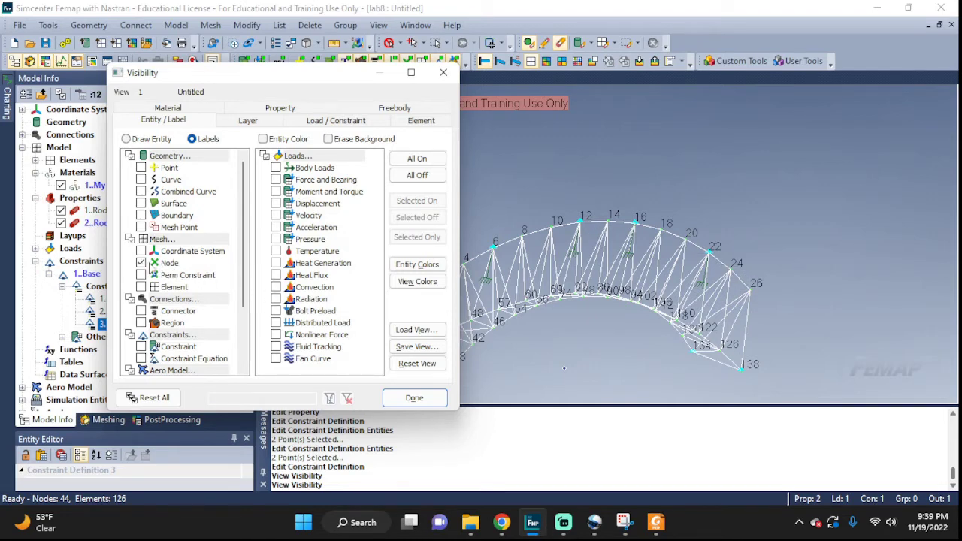
click(142, 263)
click(141, 287)
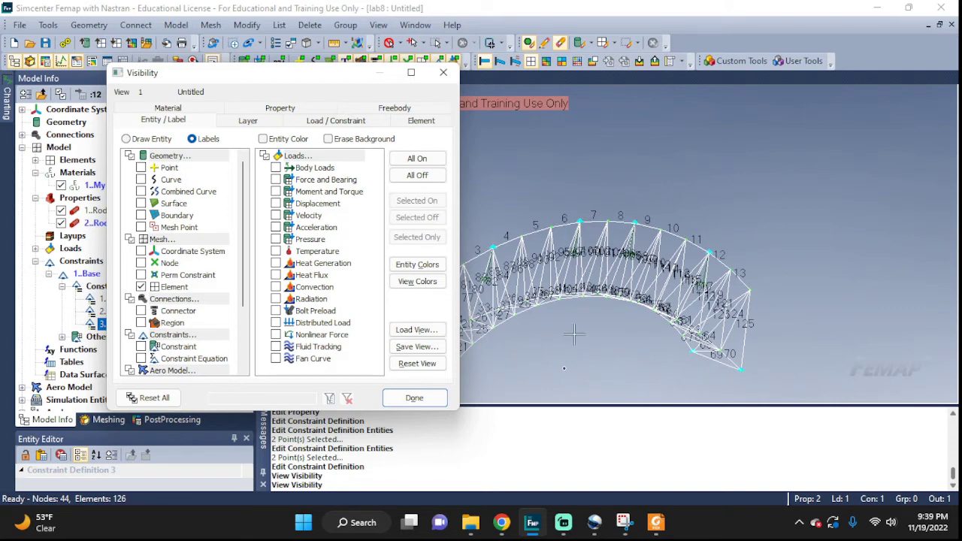
scroll(661, 293, up, 6)
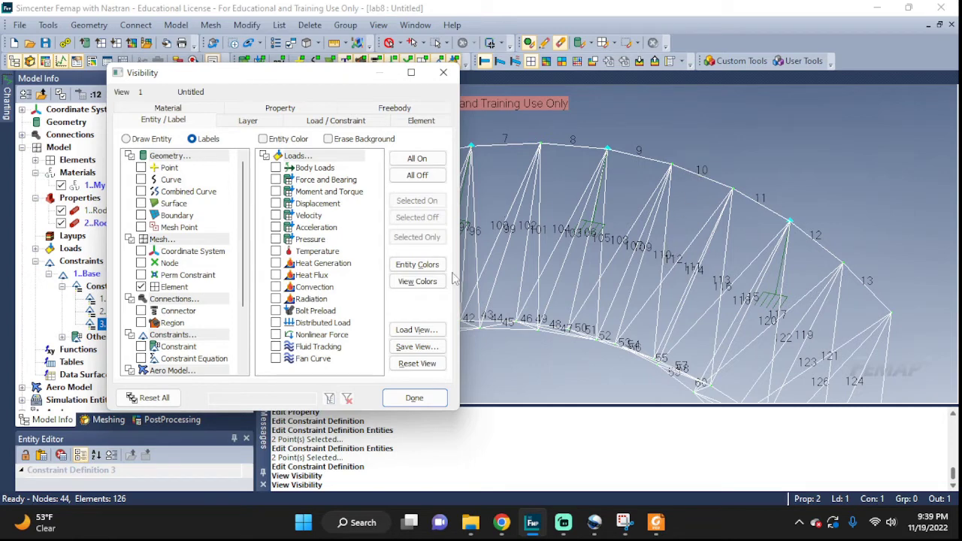
click(140, 286)
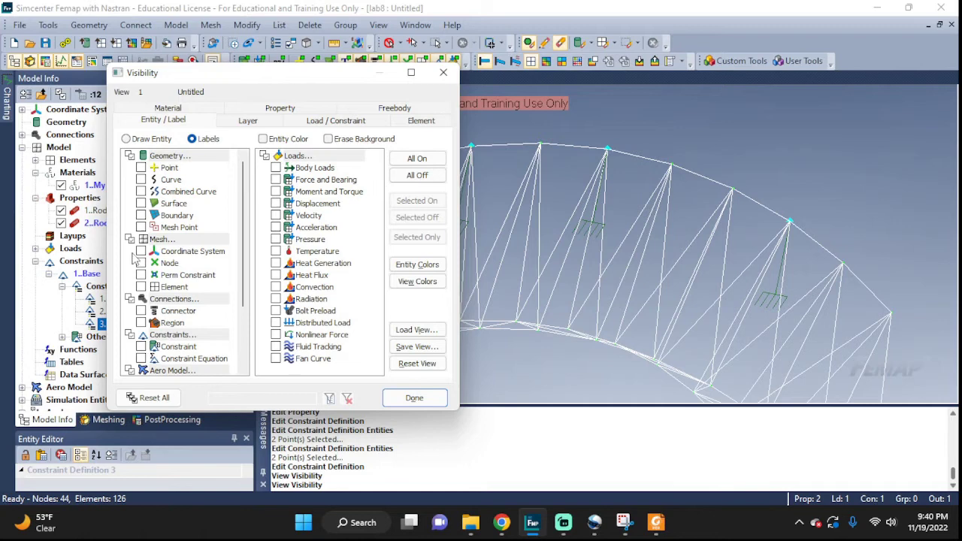
click(141, 286)
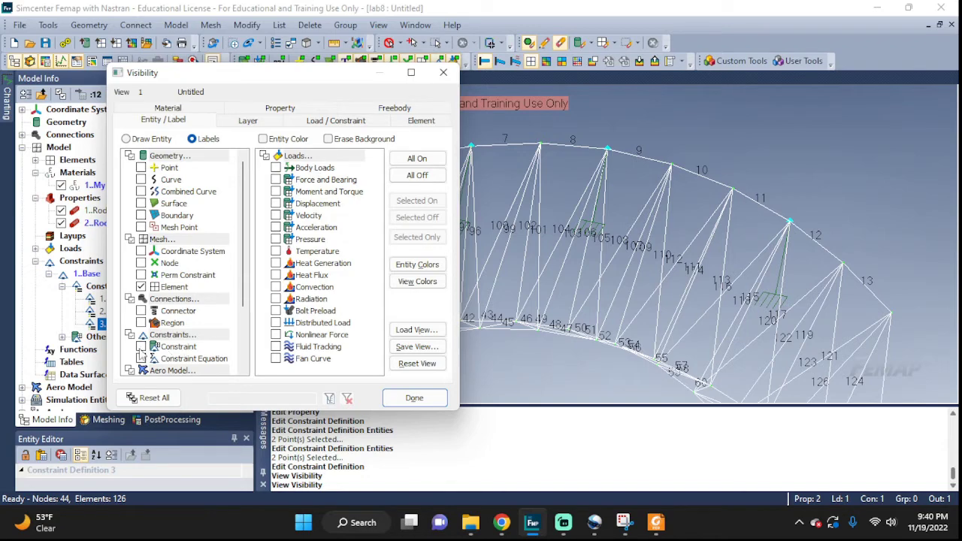
- Enable displacement, velocity and pressure load labels and apply the visibility settings
middle_drag(517, 327, 803, 299)
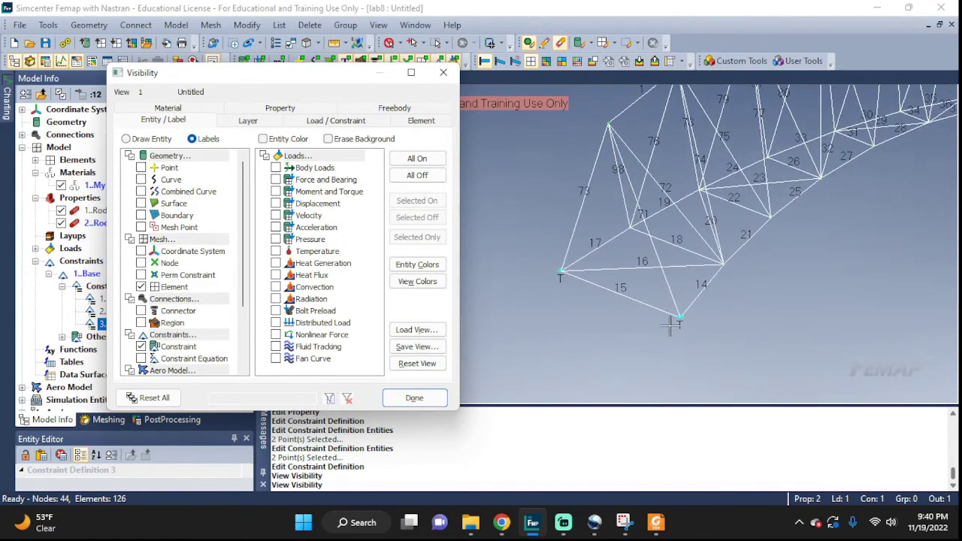
middle_drag(743, 309, 796, 278)
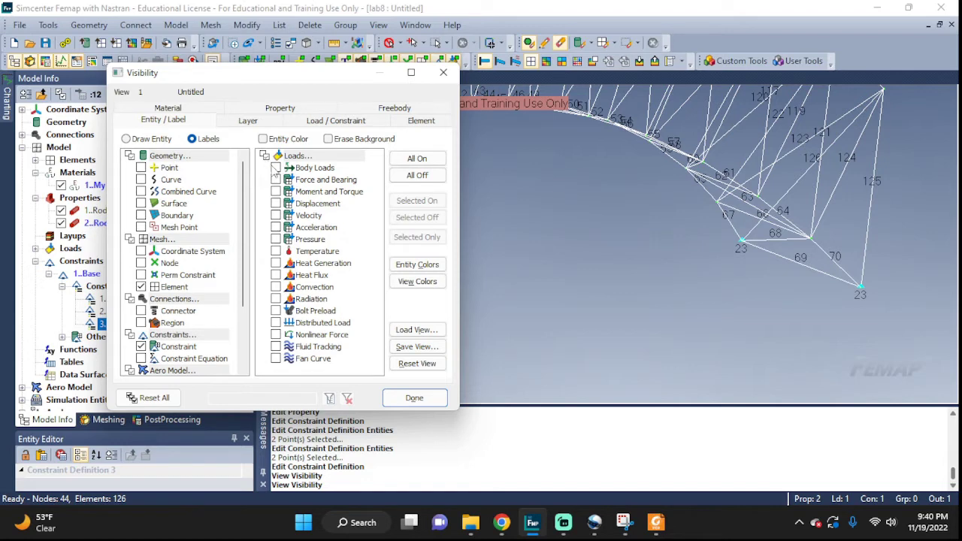
click(276, 204)
click(276, 216)
click(276, 239)
click(414, 398)
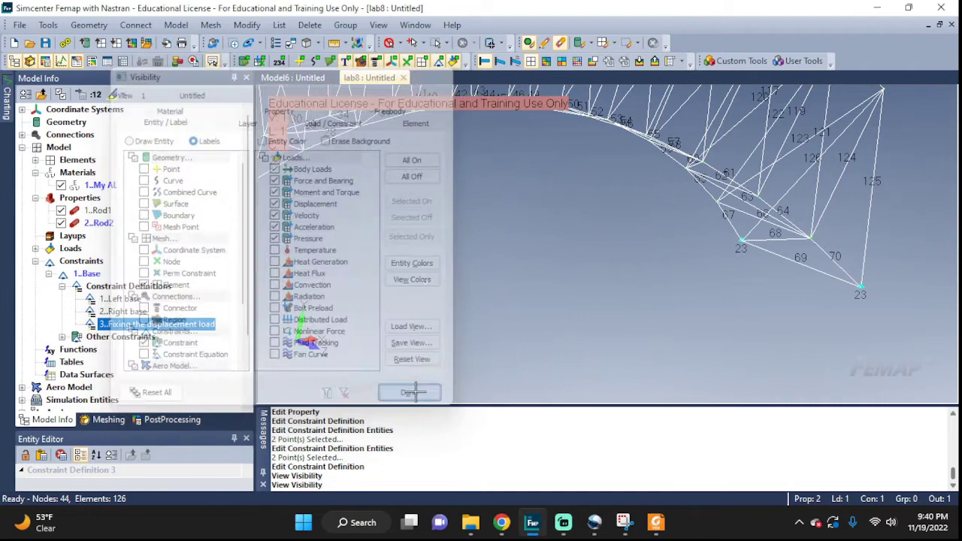
middle_drag(632, 180, 570, 356)
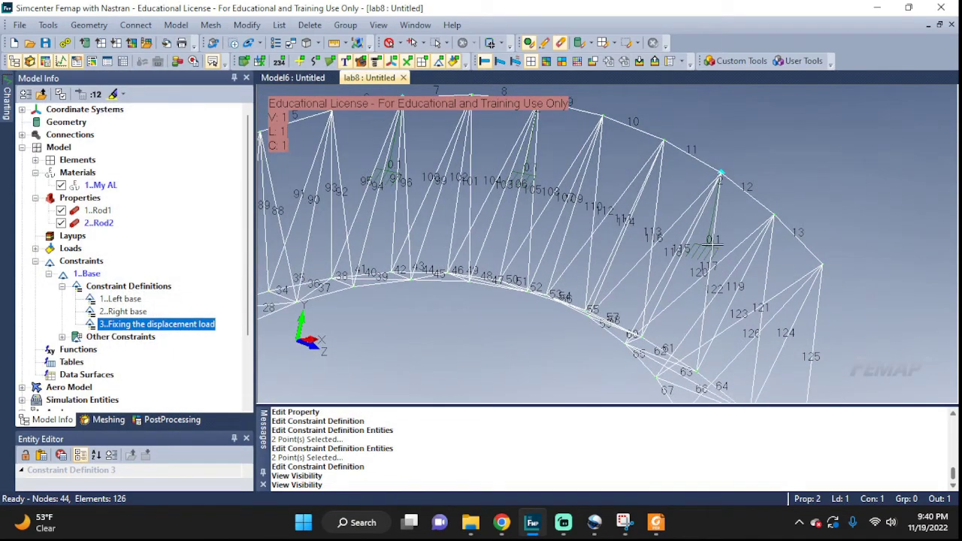
scroll(710, 254, up, 5)
scroll(711, 256, up, 1)
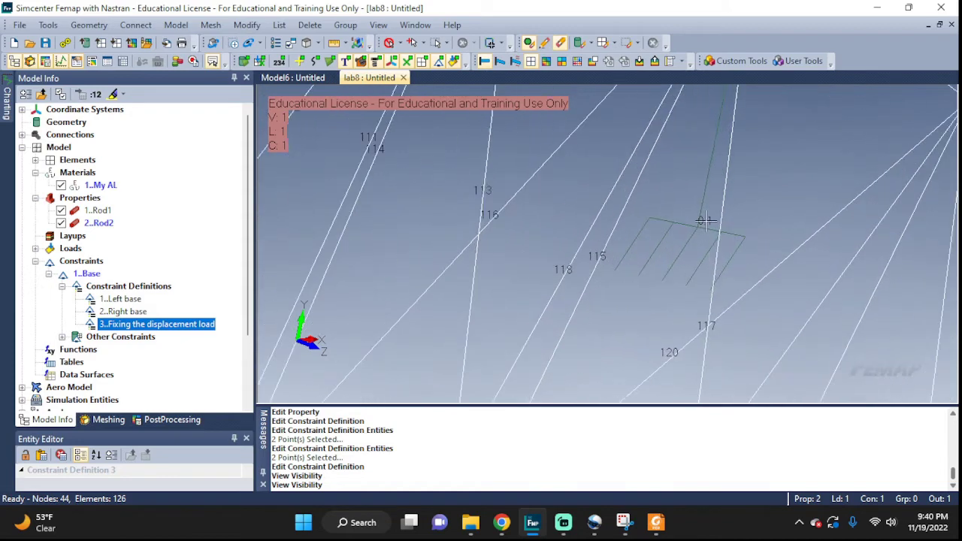
scroll(716, 236, up, 1)
scroll(716, 236, down, 8)
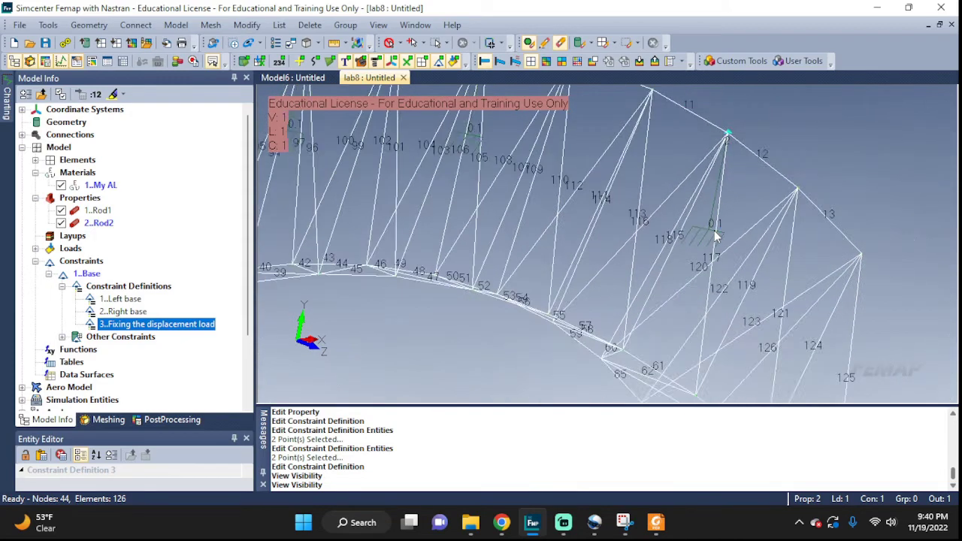
middle_drag(810, 235, 845, 212)
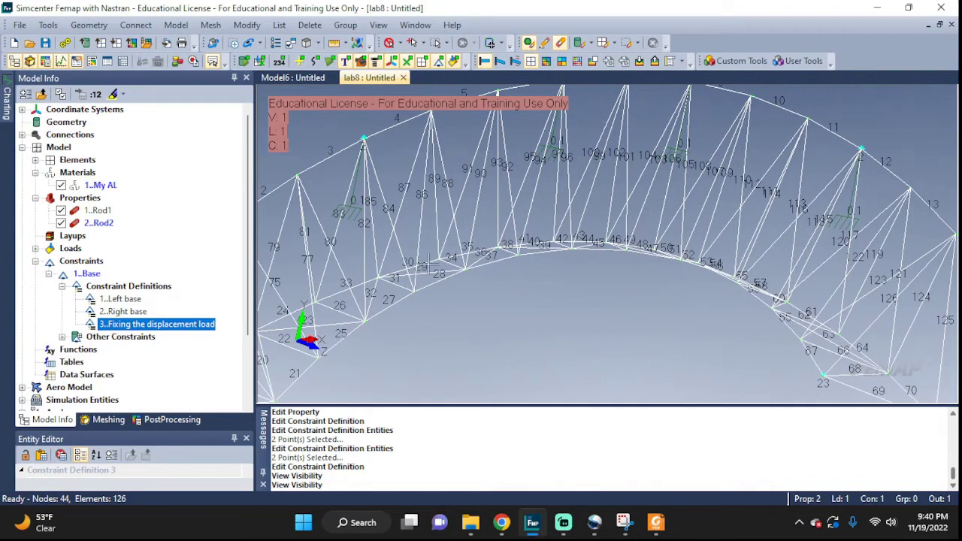
scroll(434, 261, down, 5)
middle_drag(467, 292, 421, 277)
ctrl+middle_drag(543, 297, 646, 255)
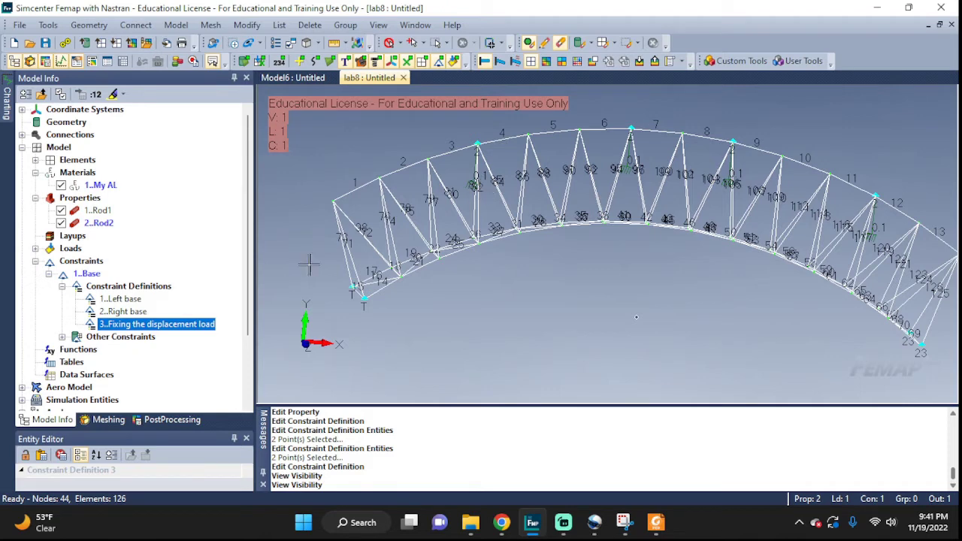
- Review the Fixing the displacement load constraint definition as restraining TY only
right_click(132, 321)
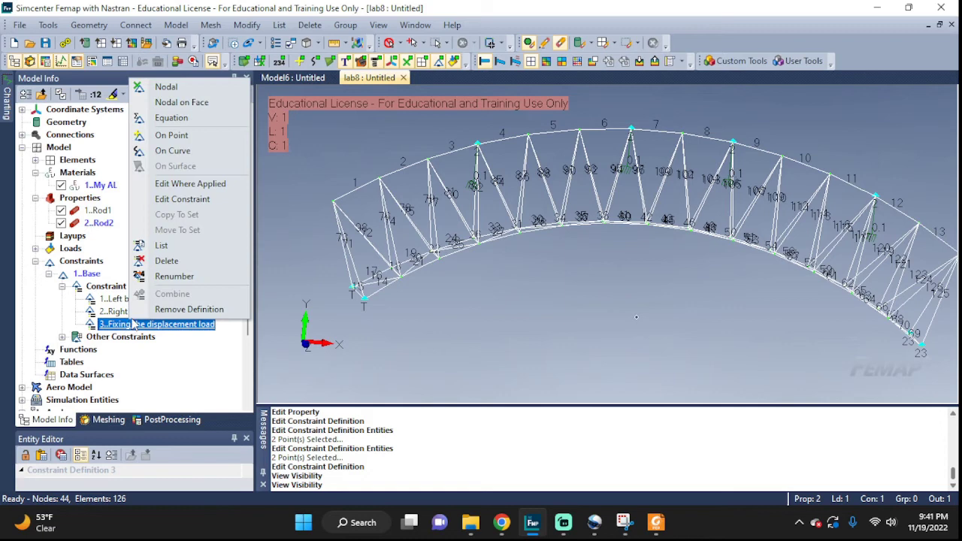
click(197, 201)
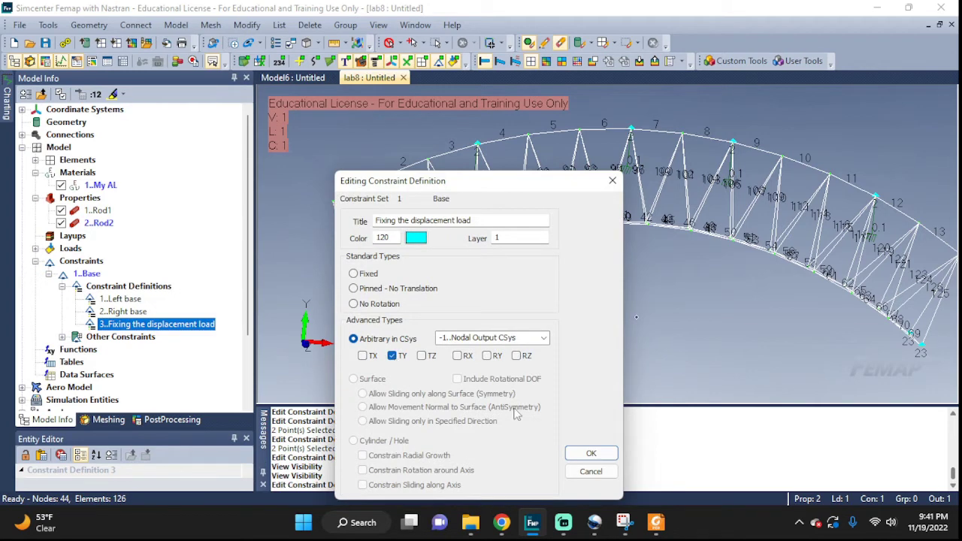
click(591, 453)
- Confirm the constraint is applied to points 120, 123, 125 and 128
right_click(137, 324)
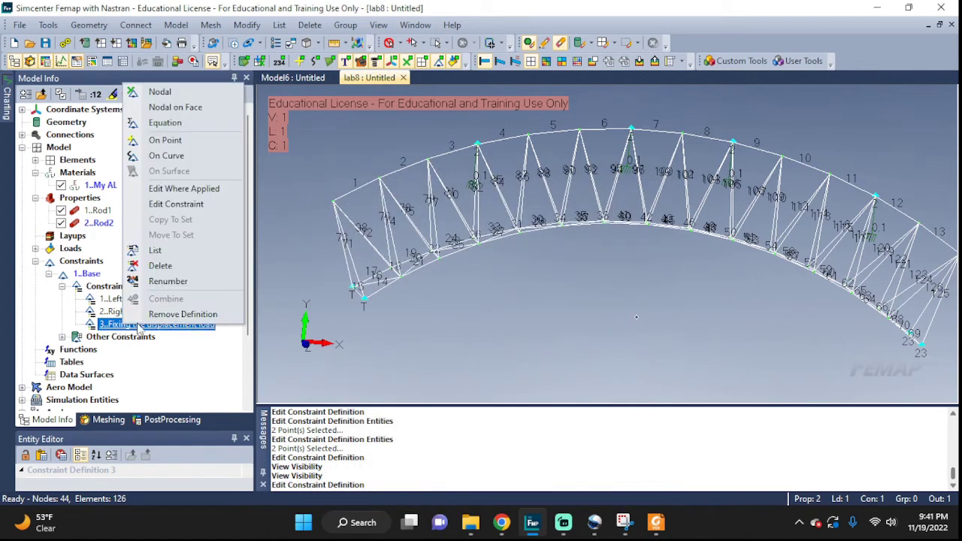
click(184, 188)
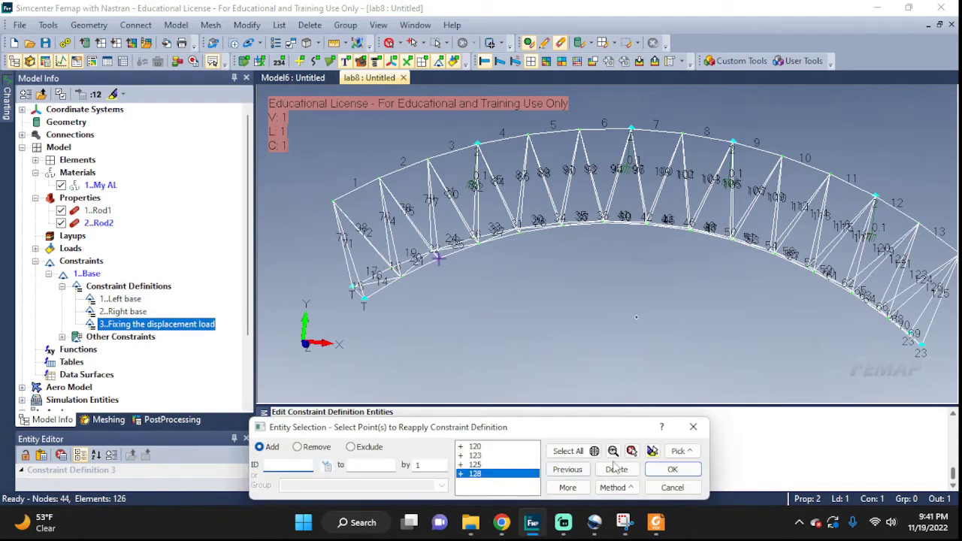
click(652, 451)
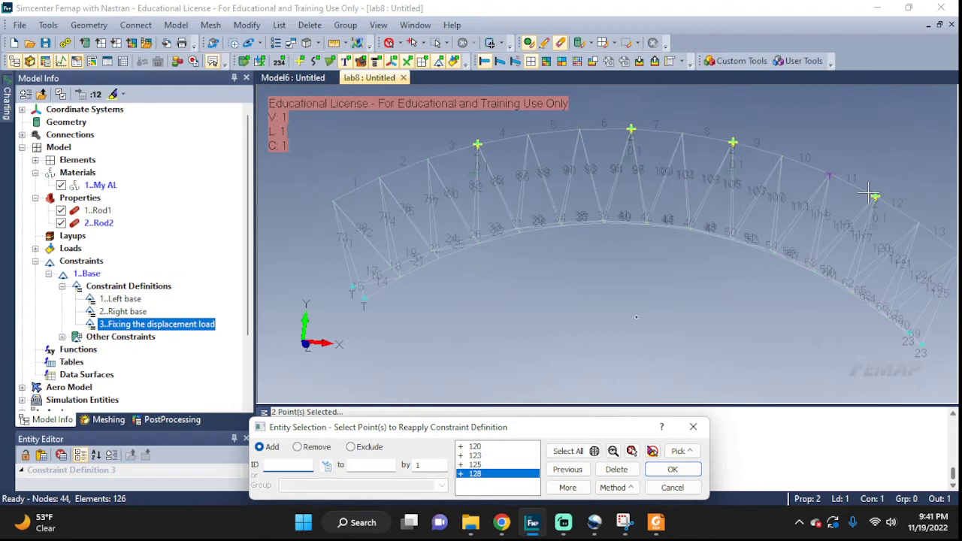
click(671, 470)
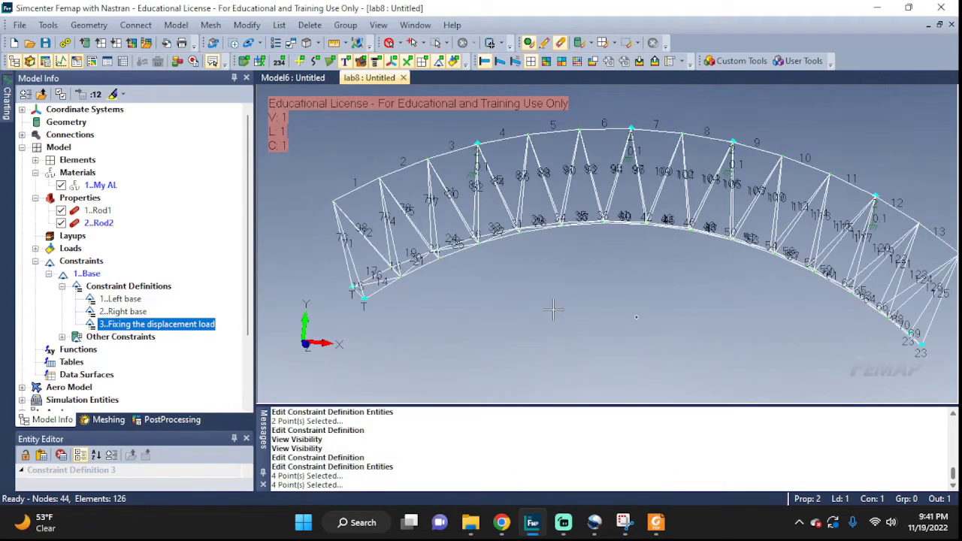
middle_drag(562, 311, 634, 315)
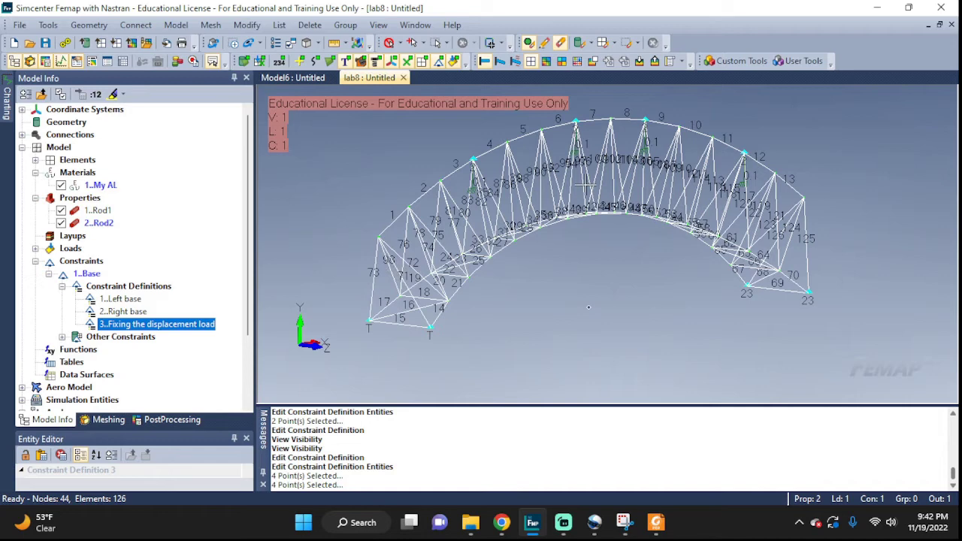
click(210, 25)
mouse_move(225, 57)
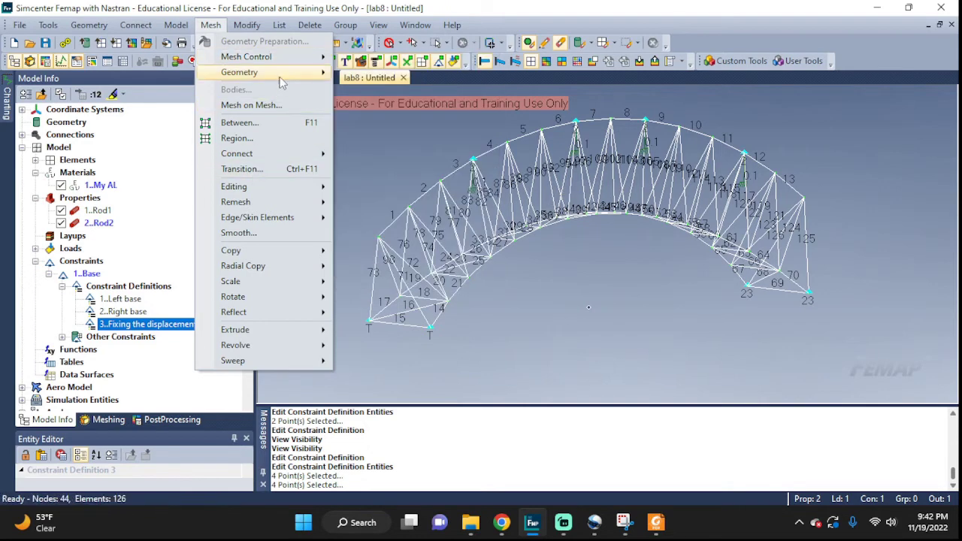
mouse_move(275, 75)
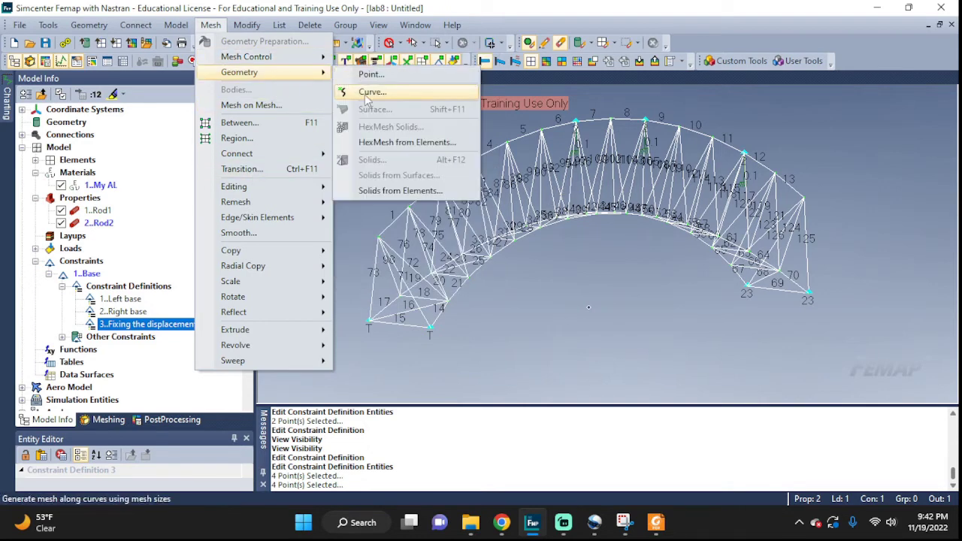
click(825, 240)
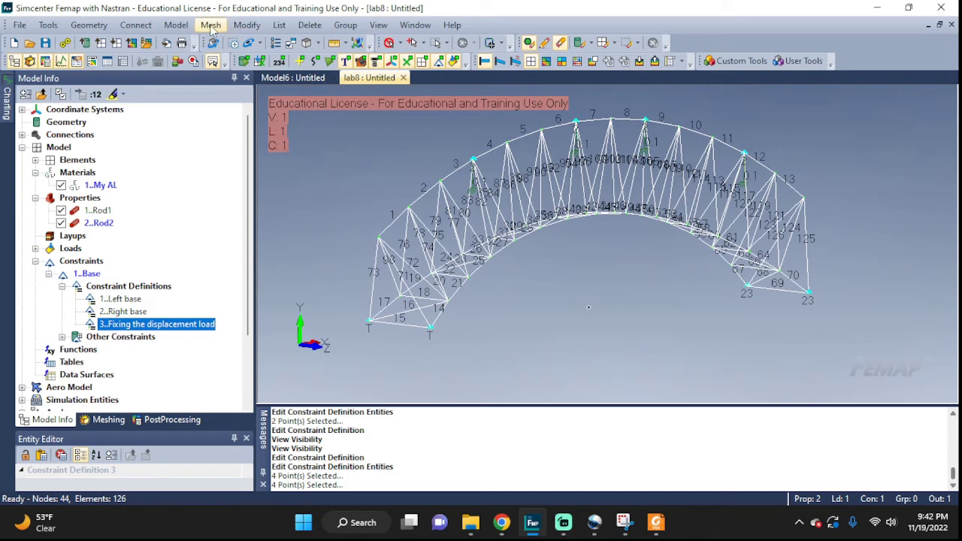
click(176, 25)
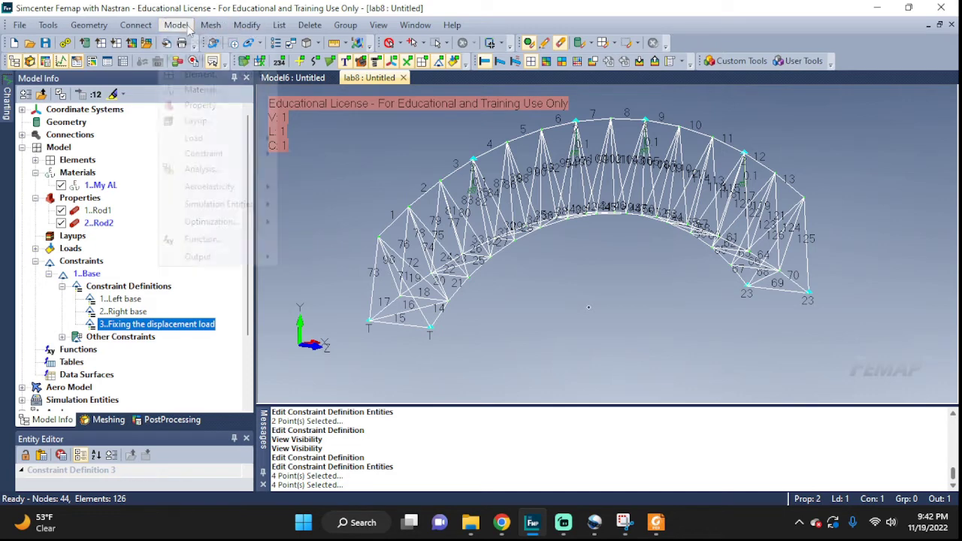
click(203, 169)
drag(498, 107, 292, 88)
click(133, 103)
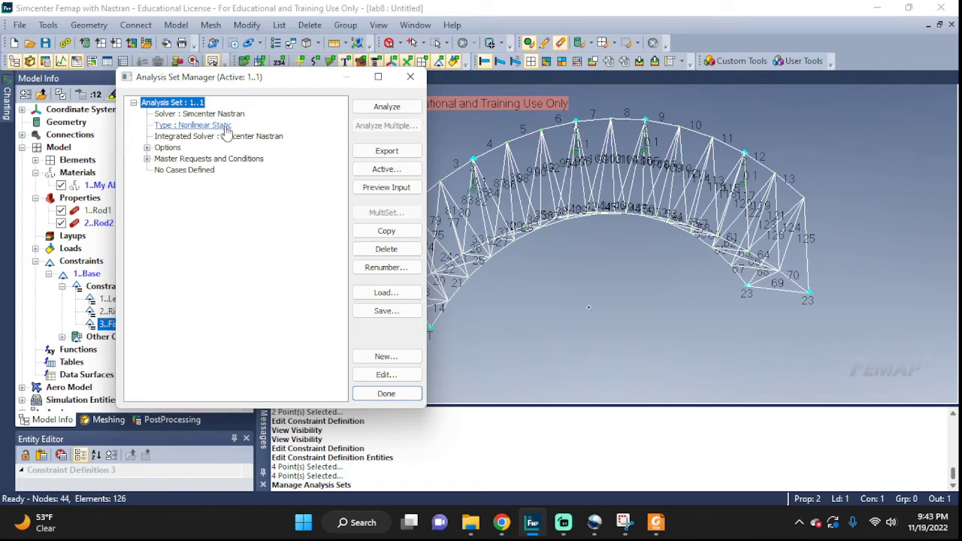
click(386, 392)
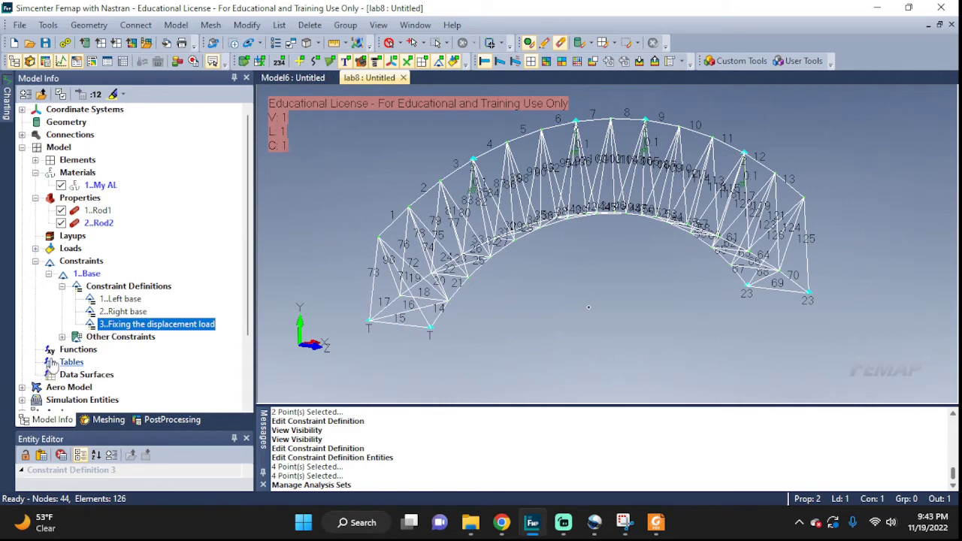
- Expand Analyses in the model tree and make analysis set 1..1 active
scroll(120, 340, down, 1)
scroll(121, 339, down, 1)
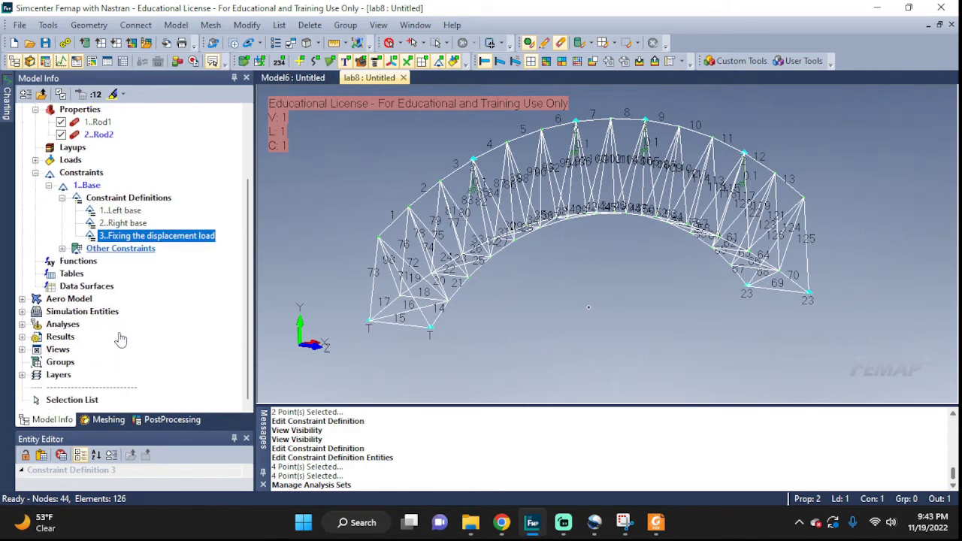
click(22, 324)
click(67, 337)
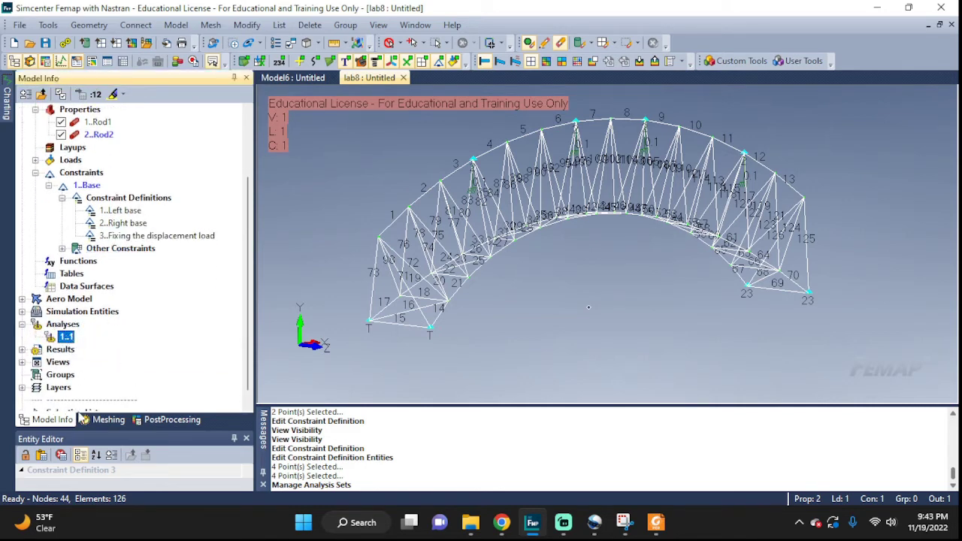
double_click(64, 340)
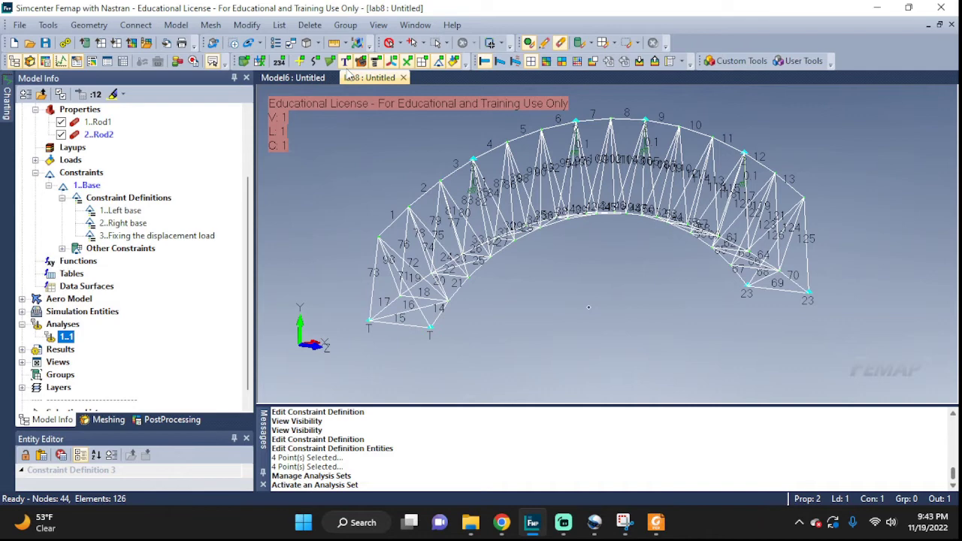
- Show the truss deformed by Total Translation with a Rod Axial Force beam diagram for Case 1 Time 1
click(378, 25)
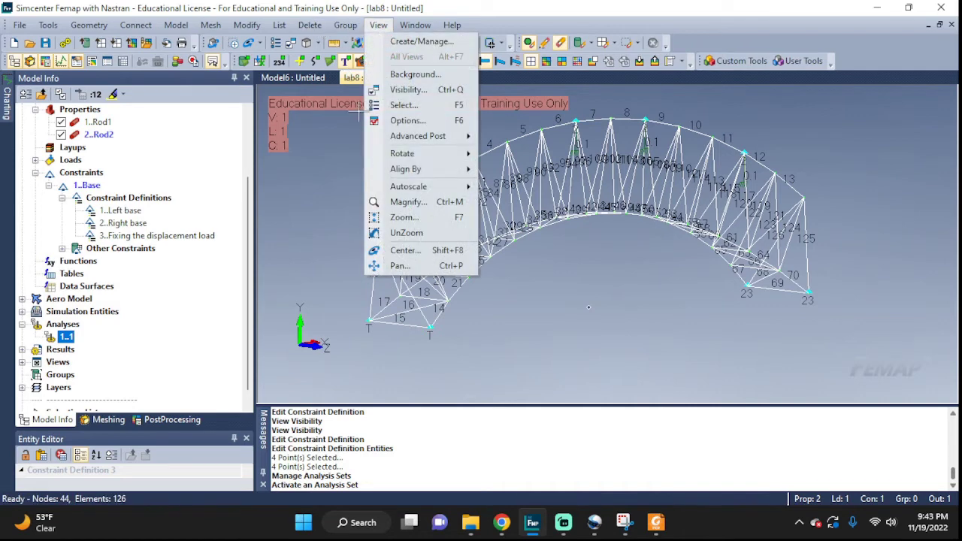
click(406, 105)
click(432, 365)
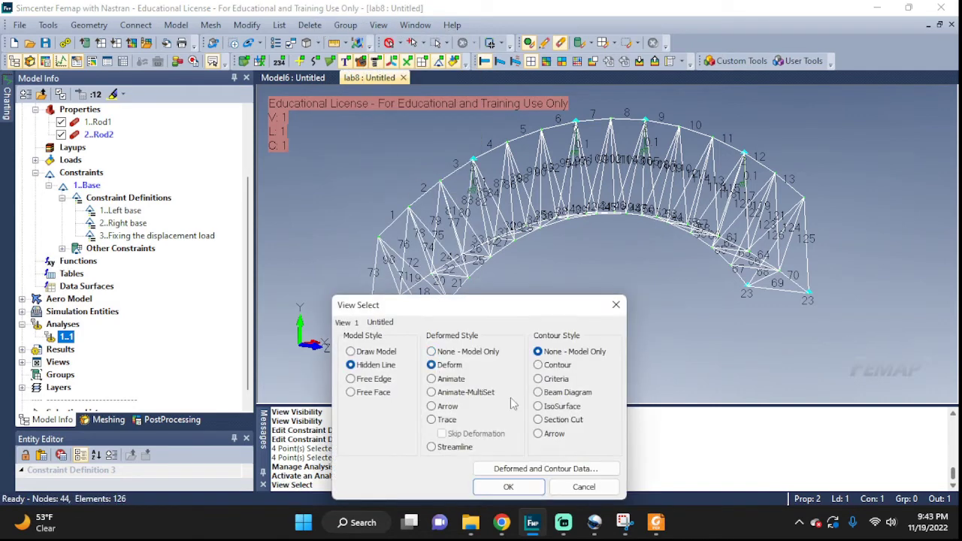
click(538, 394)
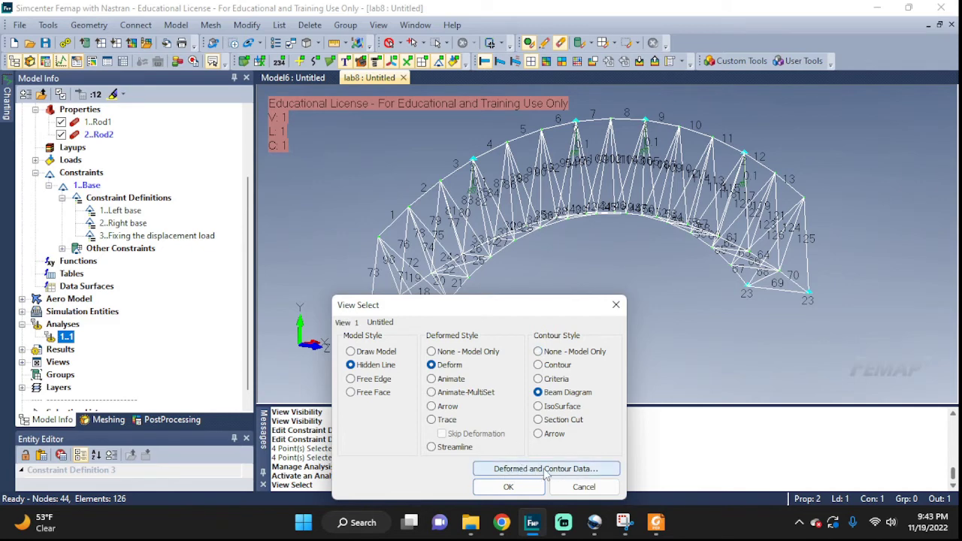
click(541, 469)
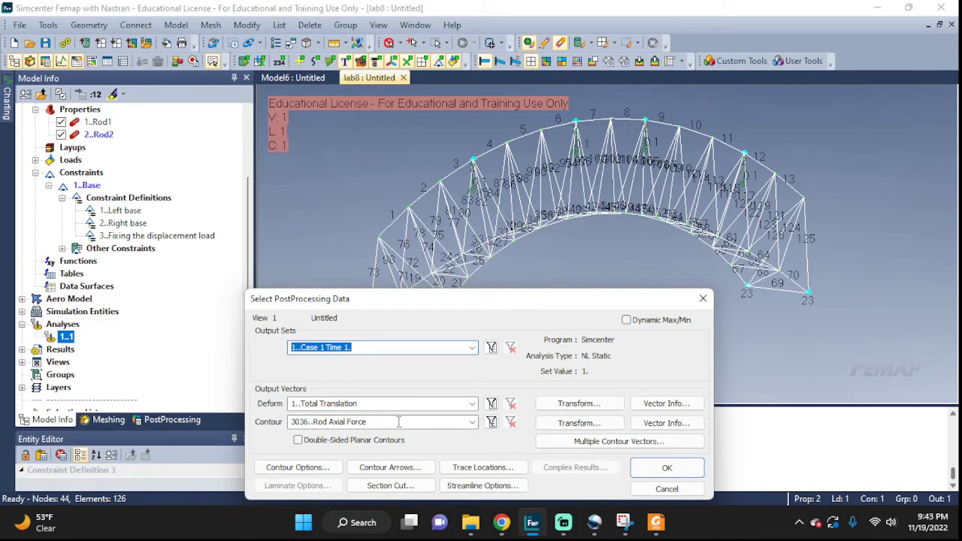
click(665, 467)
click(506, 488)
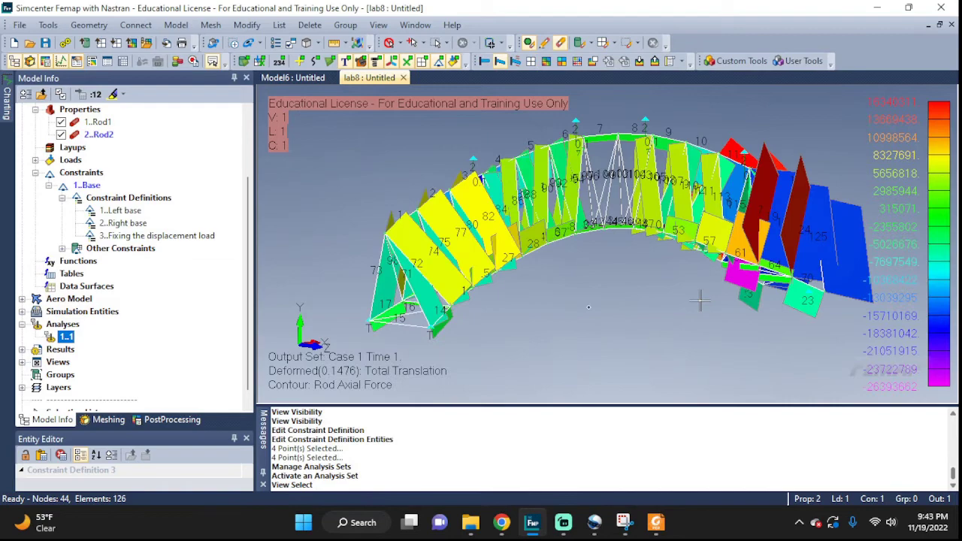
- Orbit the beam diagram and toggle the truss between undeformed and deformed shapes
middle_drag(759, 271, 568, 315)
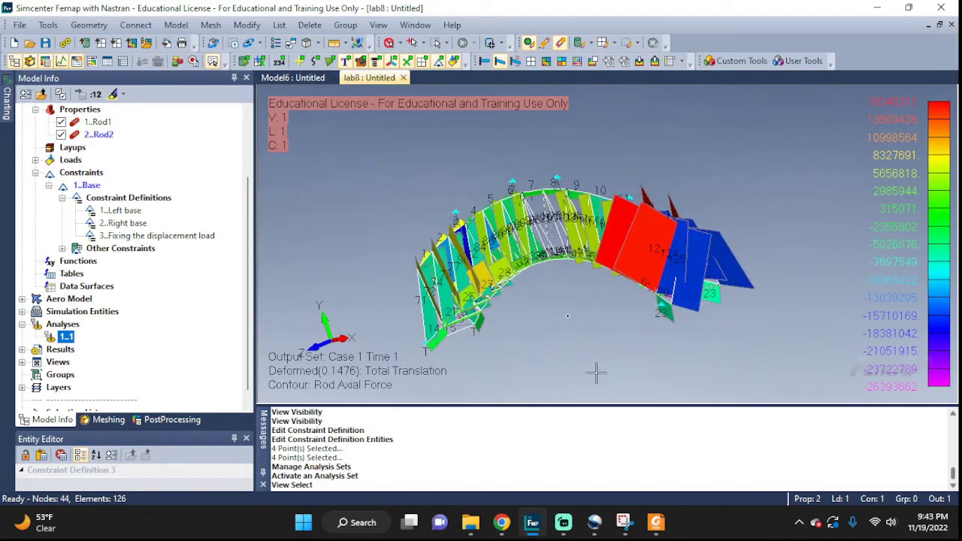
middle_drag(596, 344, 658, 285)
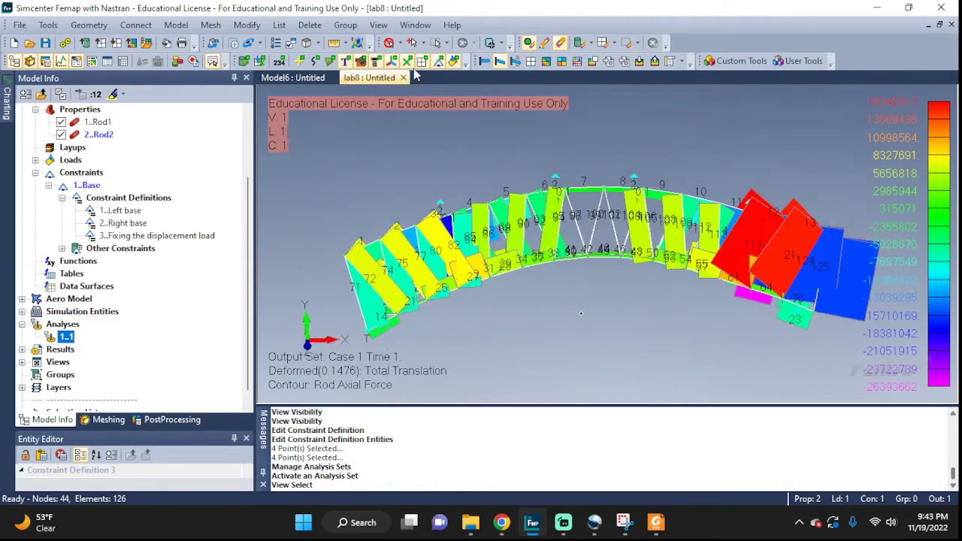
click(485, 63)
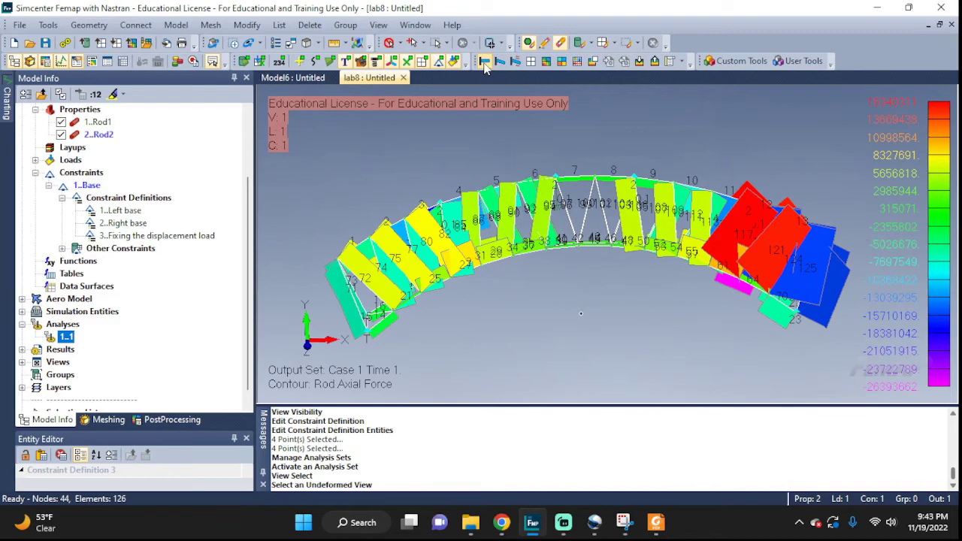
click(500, 62)
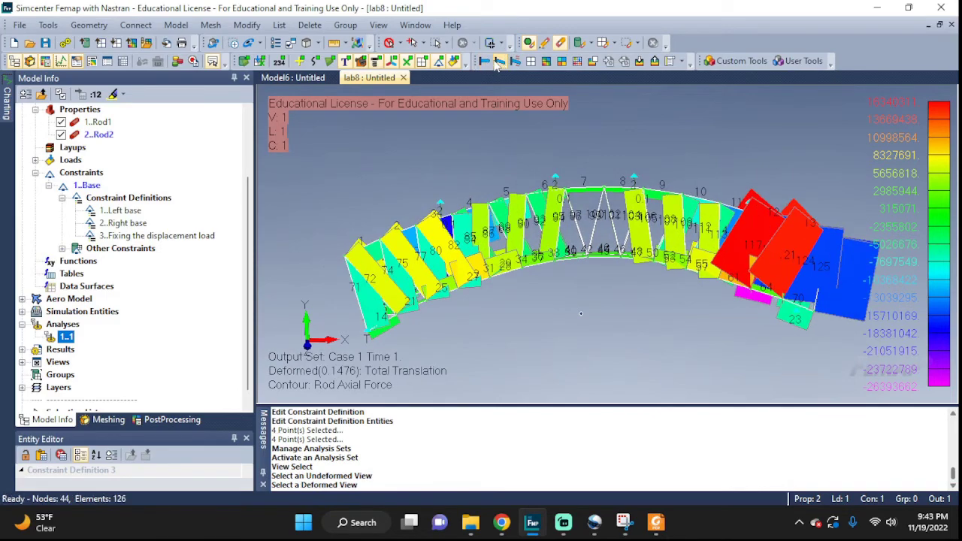
click(485, 62)
- Briefly animate the deformation, then remove the axial-force contour and return to the undeformed wireframe
click(515, 63)
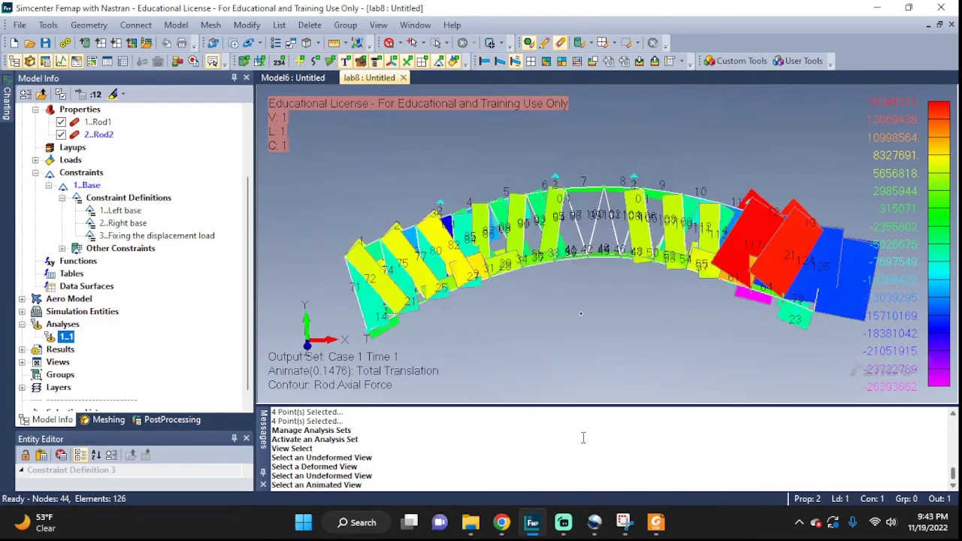
click(500, 61)
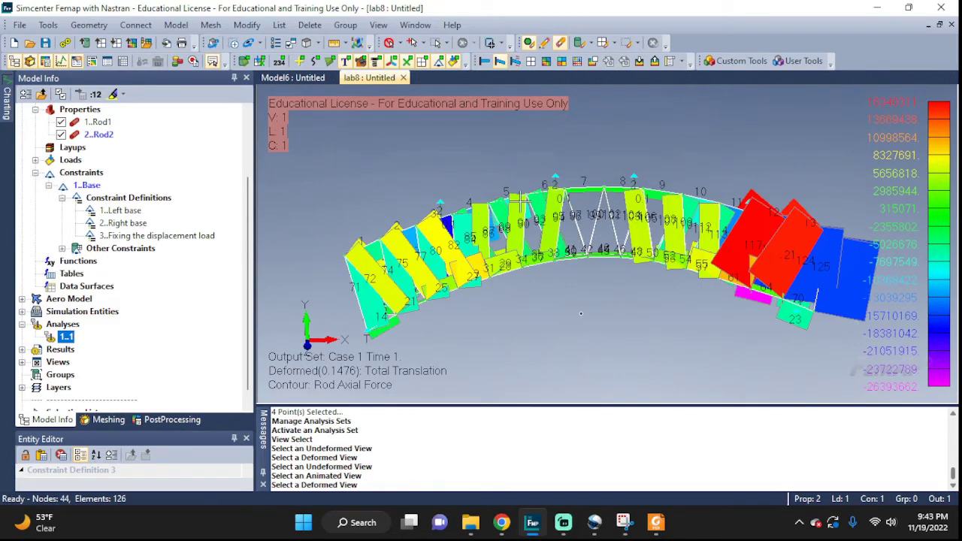
click(531, 62)
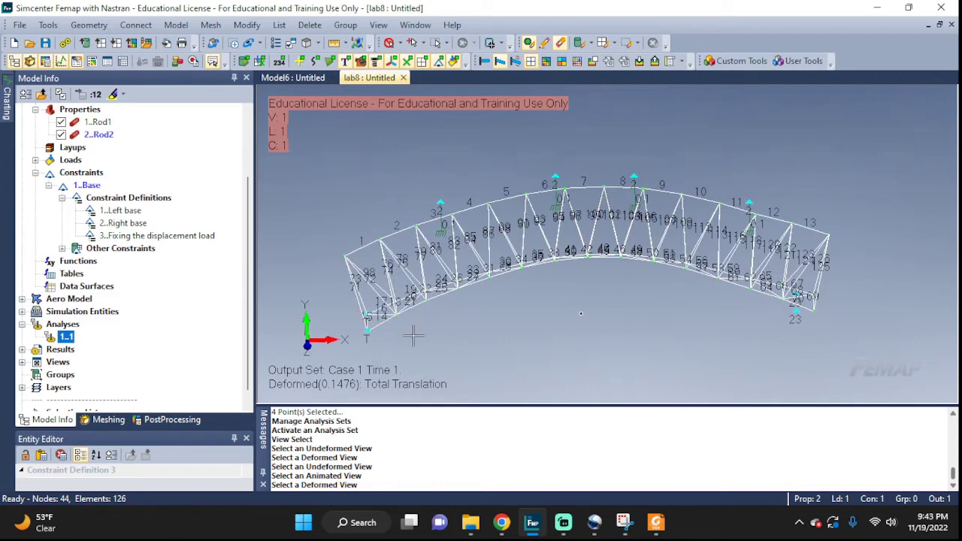
click(493, 64)
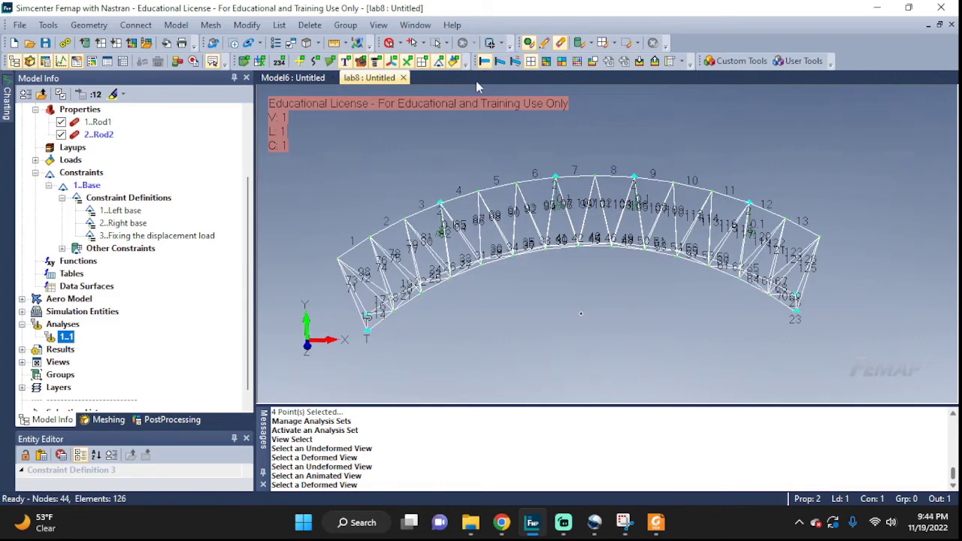
- Show visible free-body reactions and inspect support values such as 9802148 and 11231118
click(166, 419)
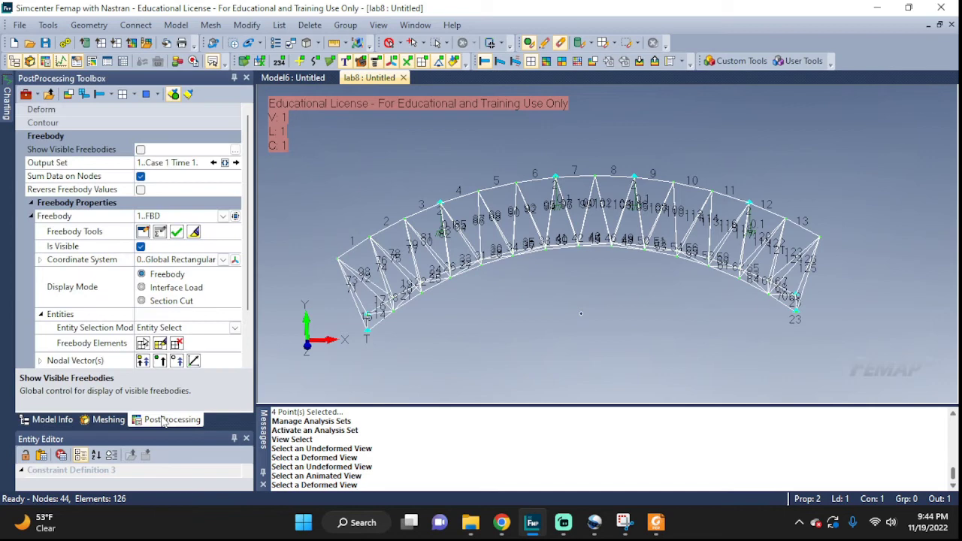
click(140, 150)
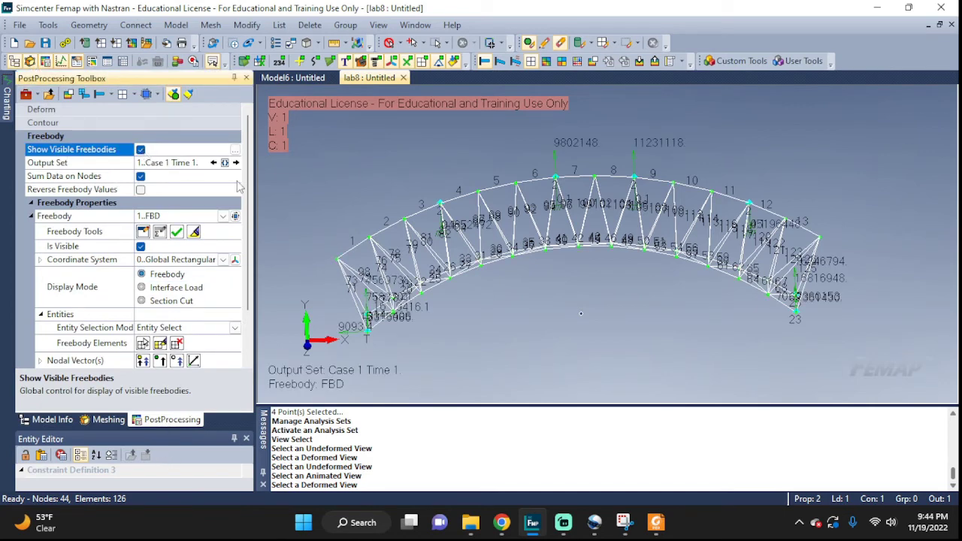
scroll(562, 160, up, 3)
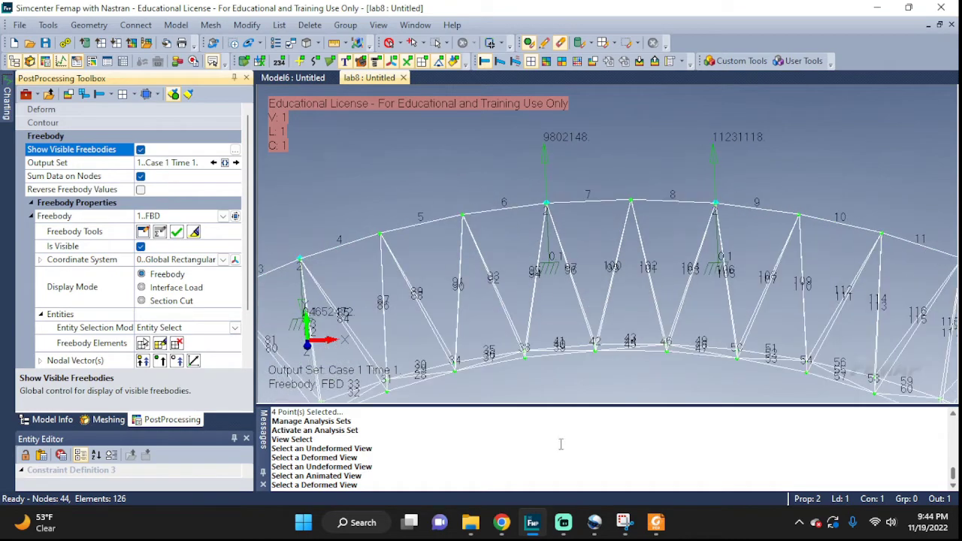
scroll(631, 323, down, 3)
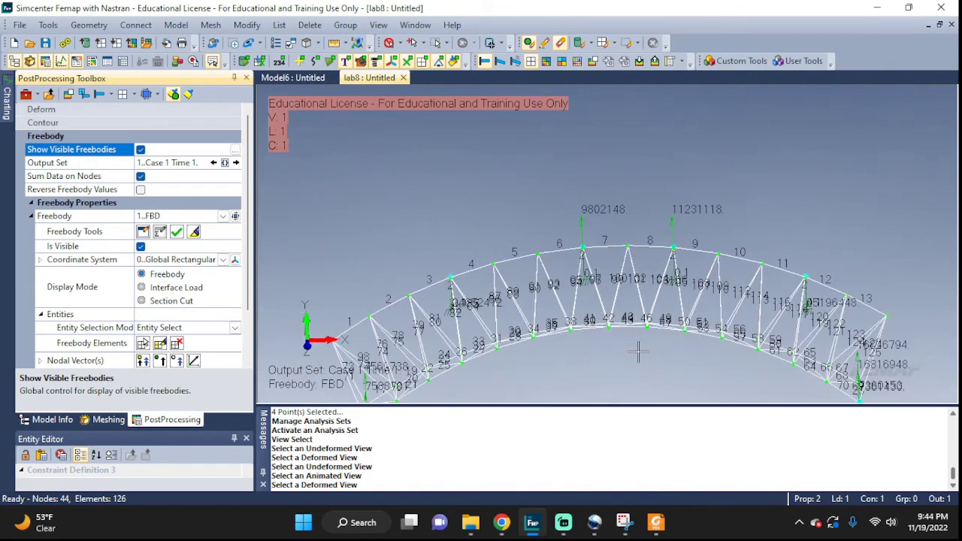
middle_drag(838, 374, 647, 239)
scroll(651, 293, up, 5)
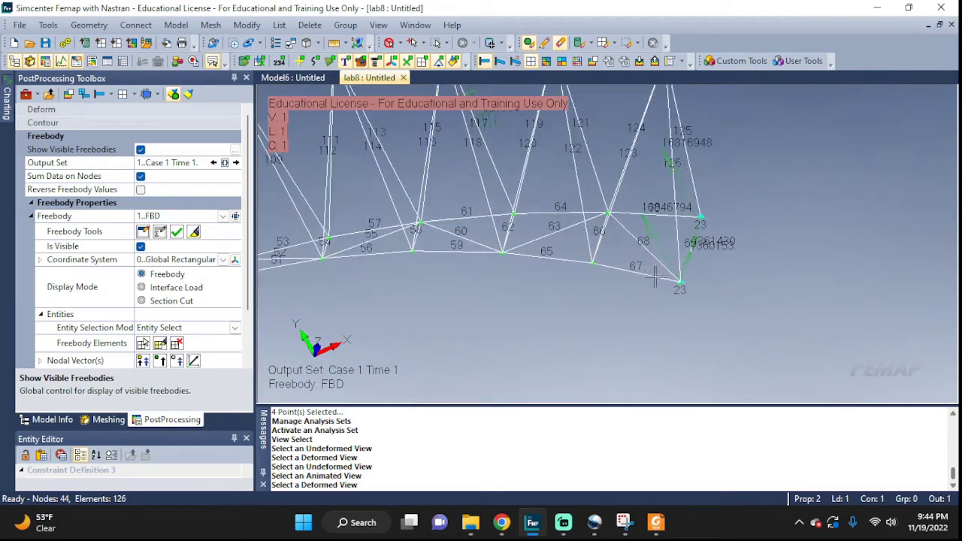
middle_drag(651, 299, 615, 258)
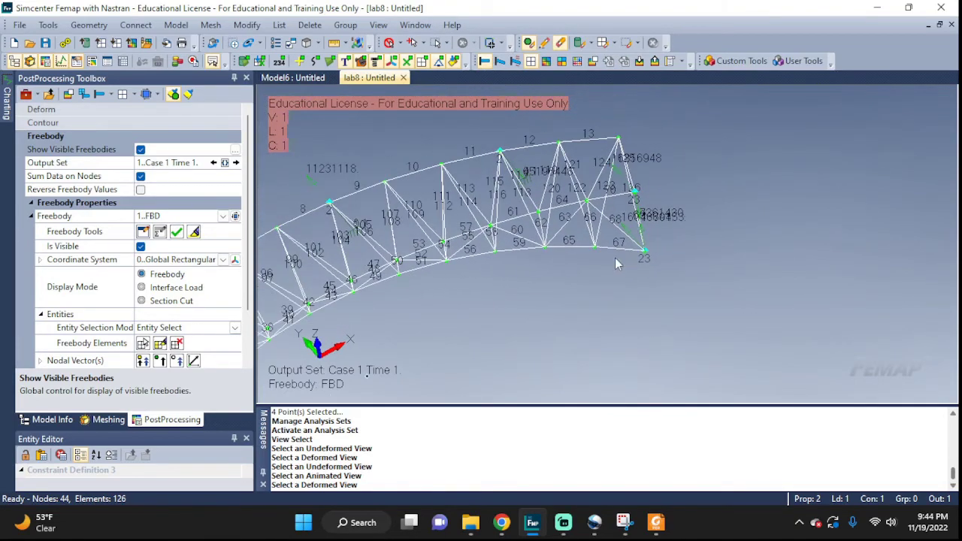
ctrl+middle_drag(423, 317, 868, 179)
scroll(616, 271, up, 5)
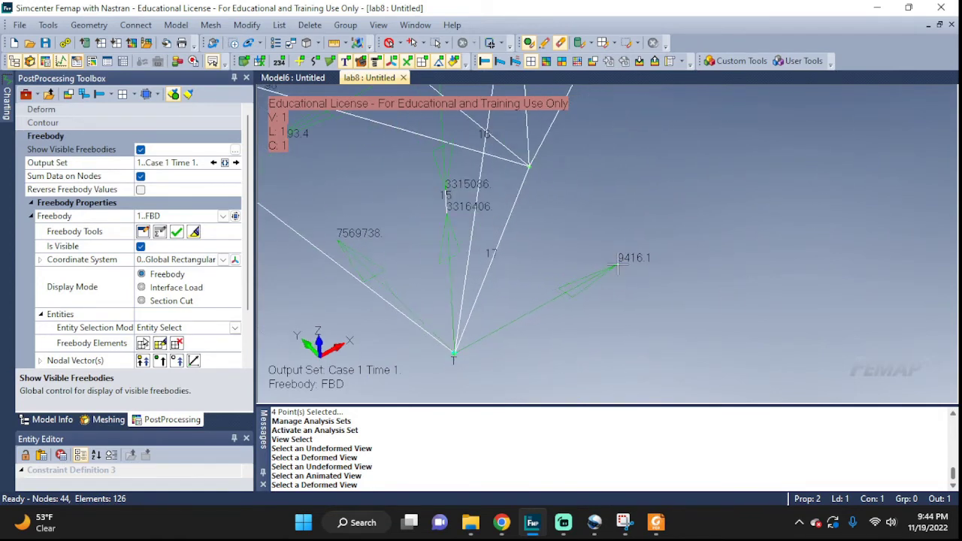
middle_drag(617, 264, 630, 299)
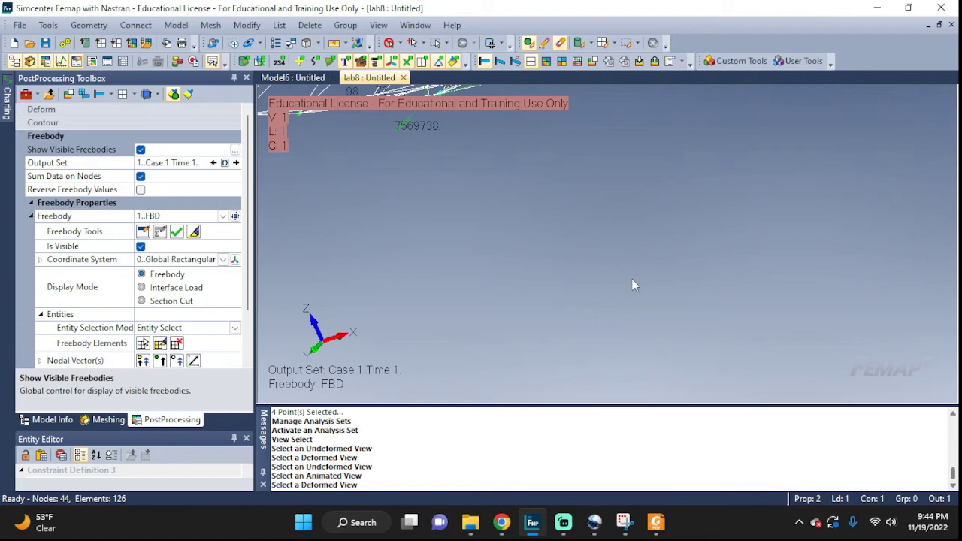
middle_drag(680, 197, 758, 232)
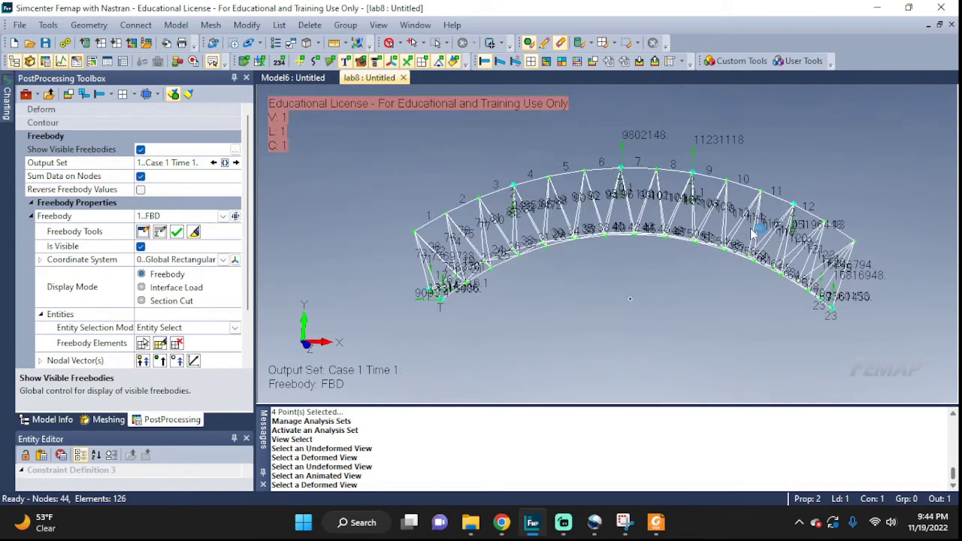
- Set Element Orientation/Shape to Show Cross Section so rods appear as solid round members
click(378, 25)
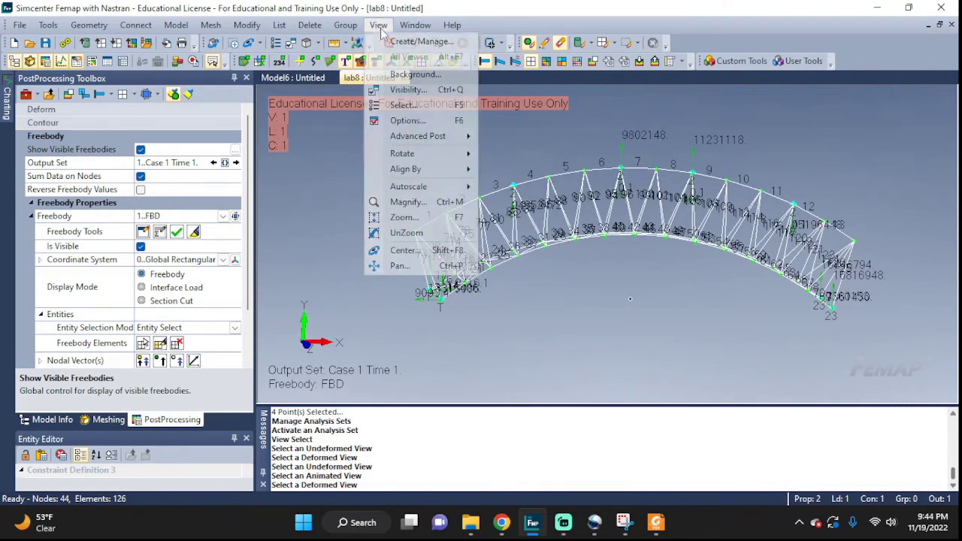
click(419, 123)
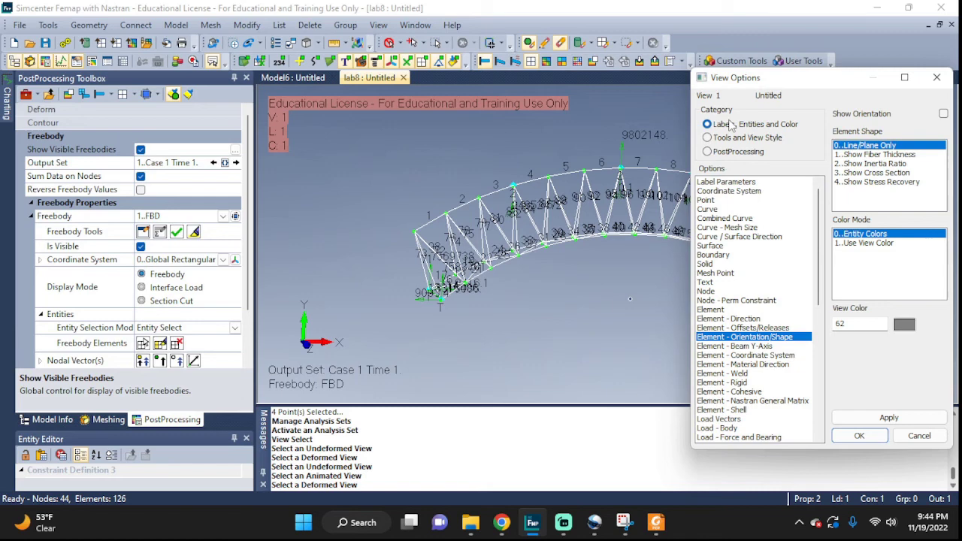
click(888, 173)
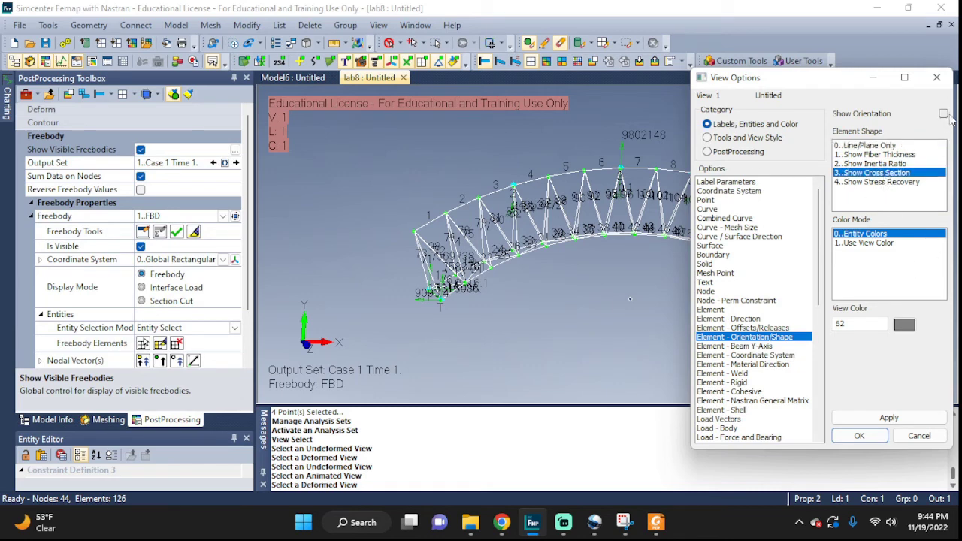
click(859, 435)
scroll(884, 231, up, 6)
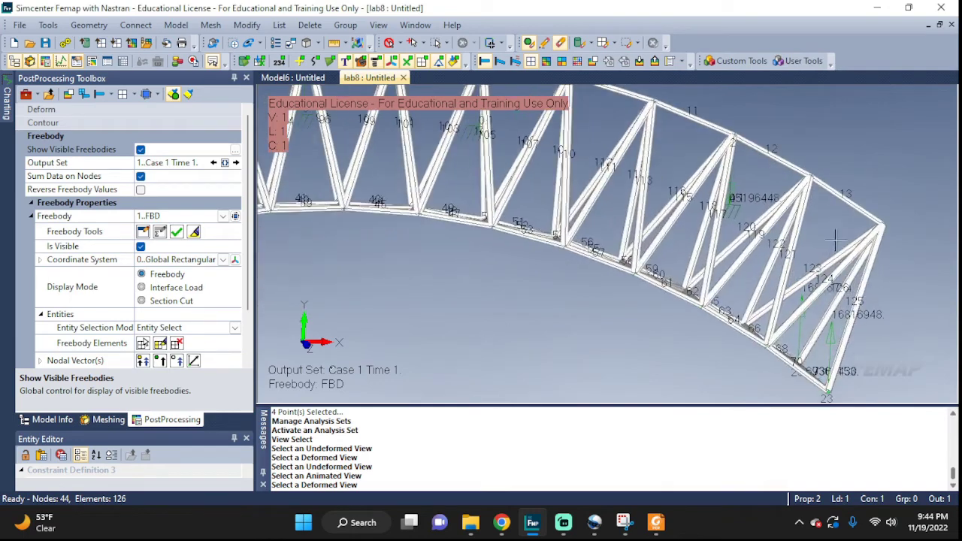
middle_drag(890, 231, 812, 304)
ctrl+middle_drag(888, 271, 761, 227)
scroll(750, 272, up, 8)
scroll(752, 265, down, 8)
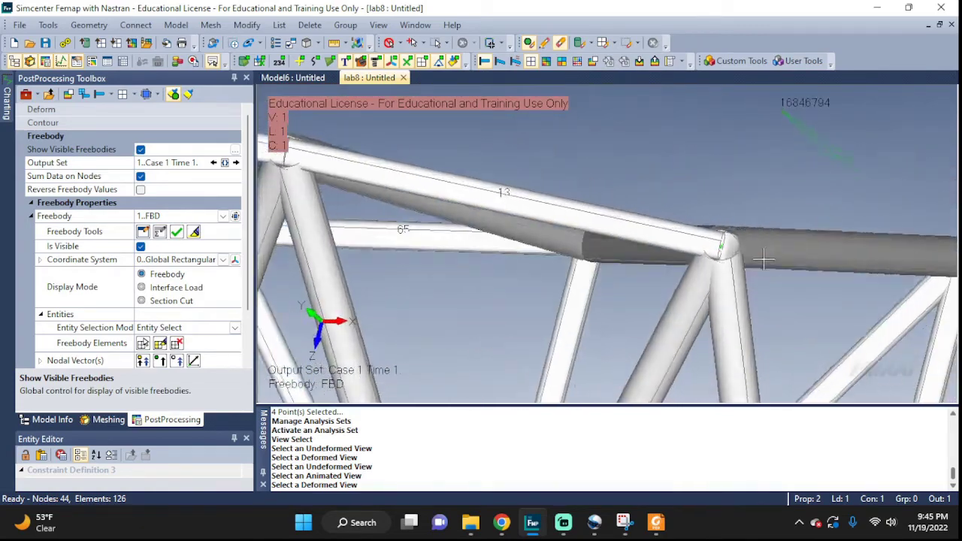
middle_drag(752, 265, 677, 242)
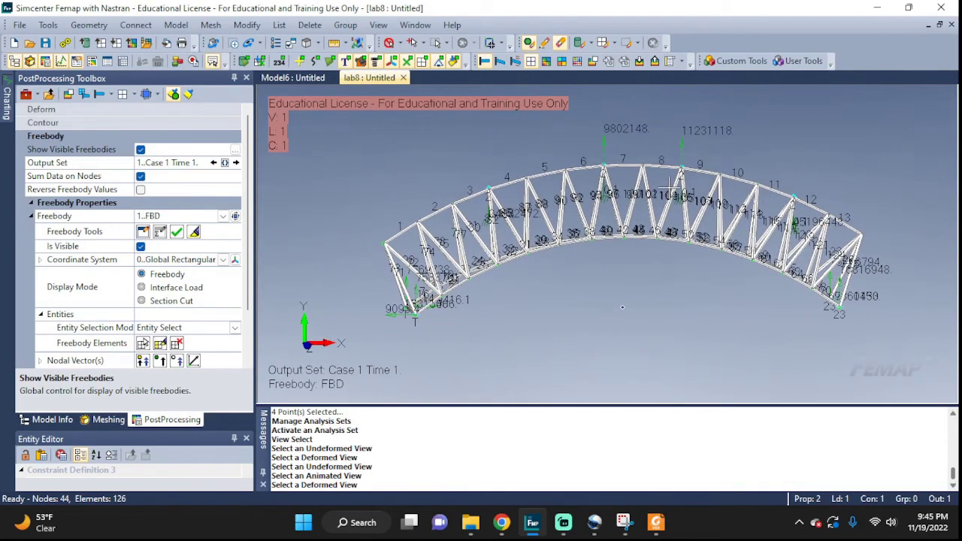
- Colour the rods by Rod Axial Force and animate the Total Translation deformation
middle_drag(666, 185, 669, 128)
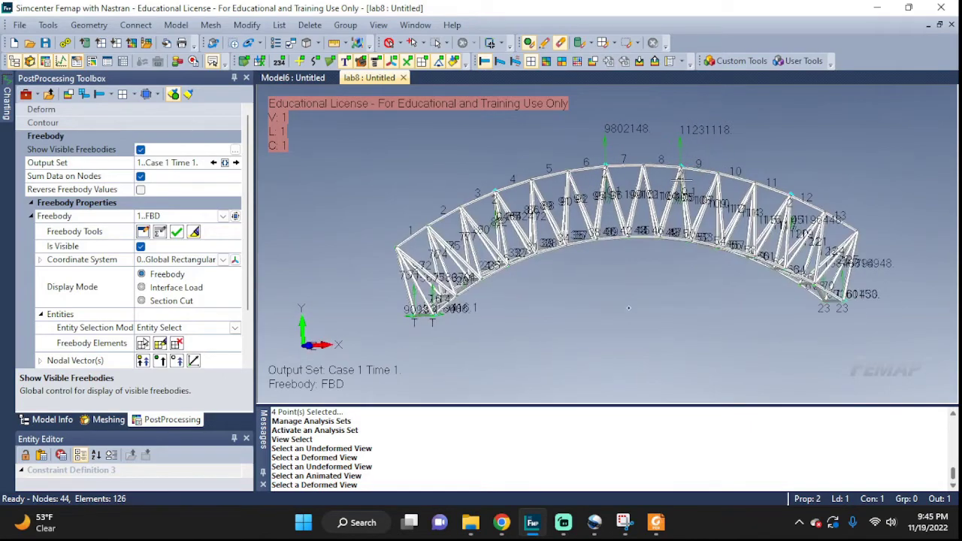
click(545, 61)
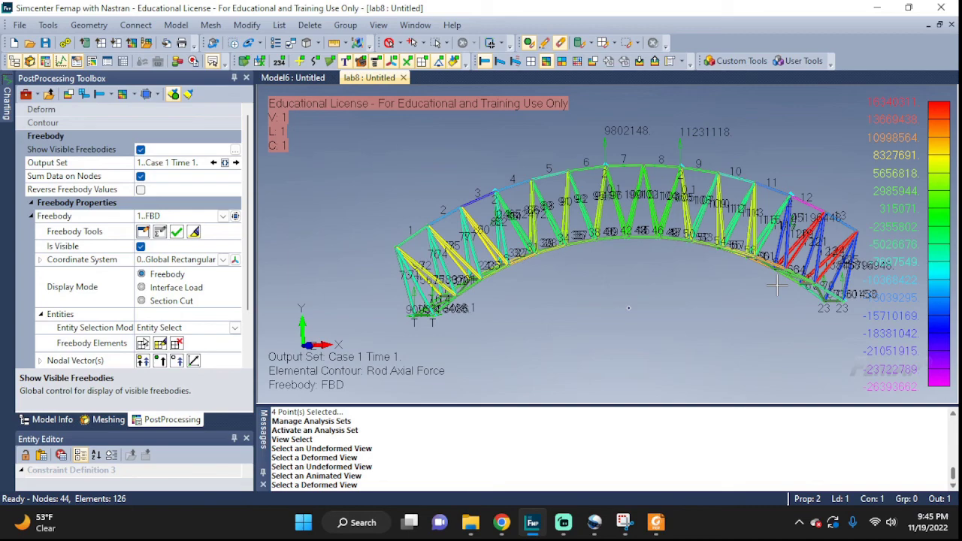
middle_drag(770, 299, 793, 300)
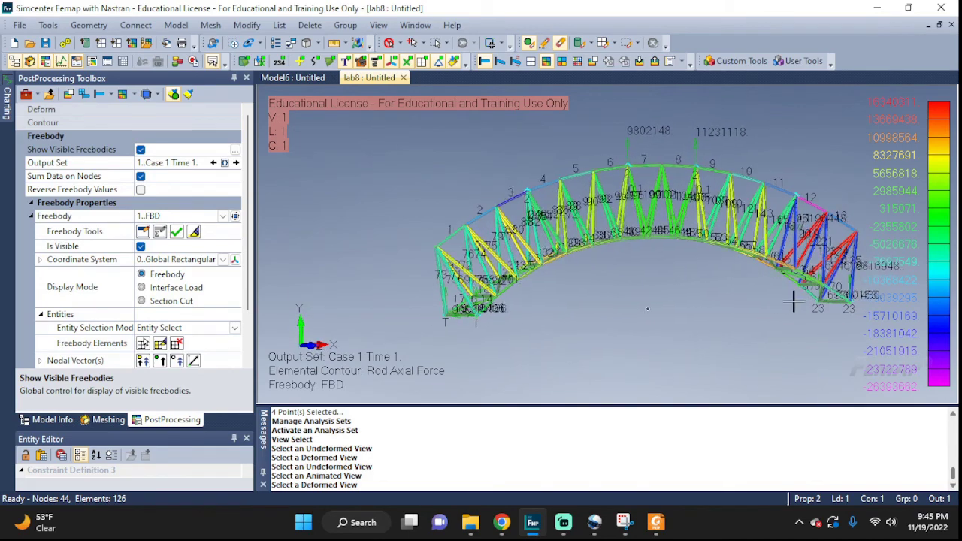
click(515, 61)
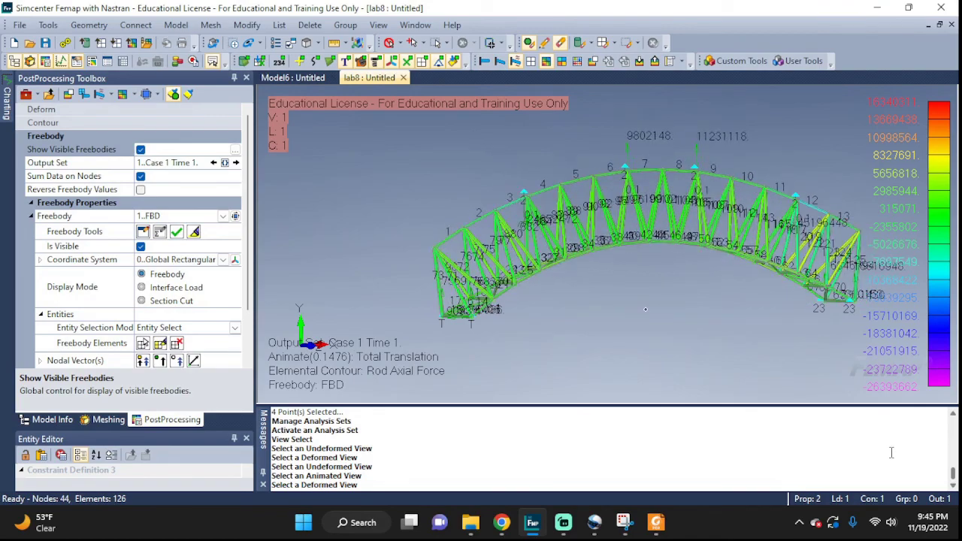